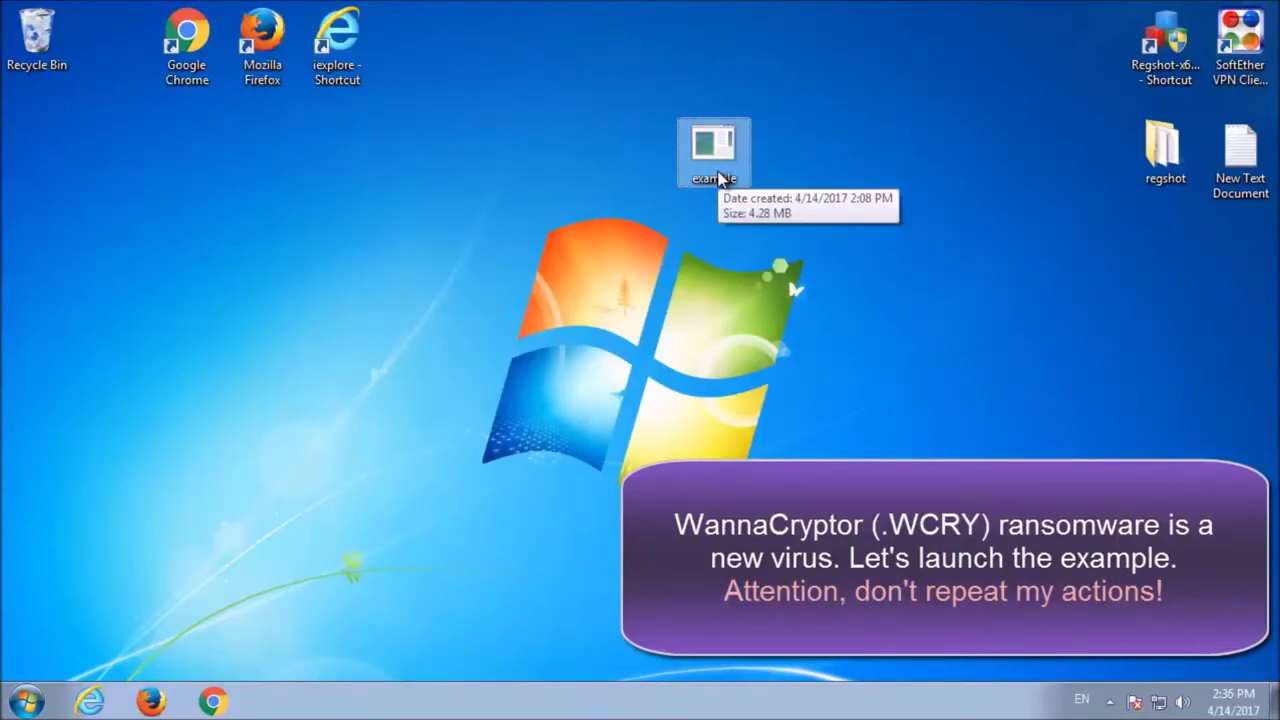
Step: Launch the example program from the desktop and cancel the missing-disk error
double_click(717, 177)
left_click(706, 367)
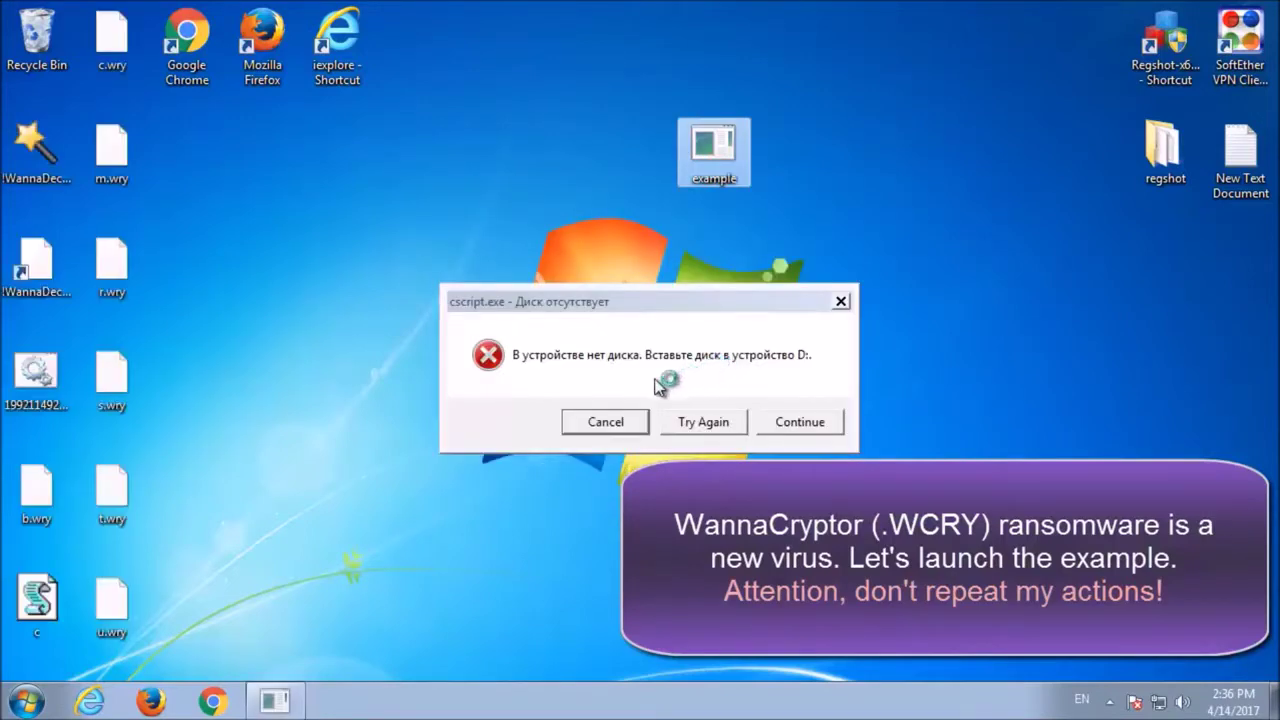
left_click(609, 420)
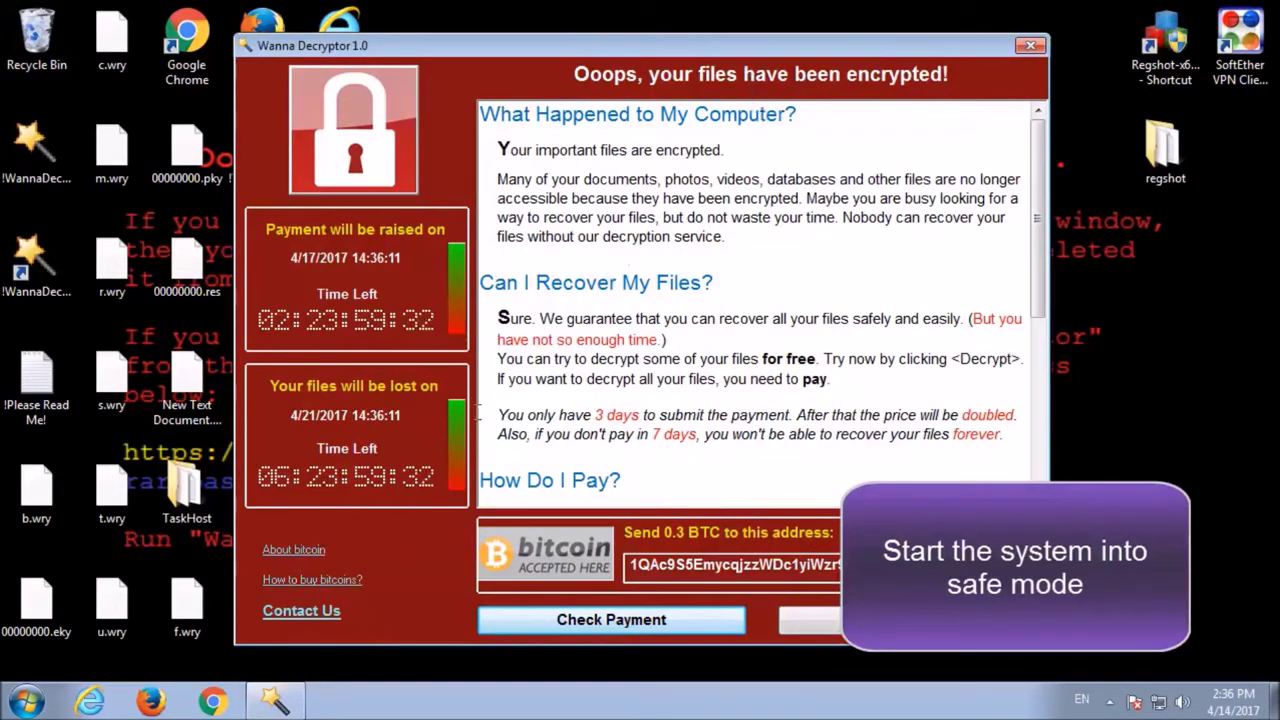
Step: Find and open the System Configuration utility, msconfig.exe
left_click(28, 703)
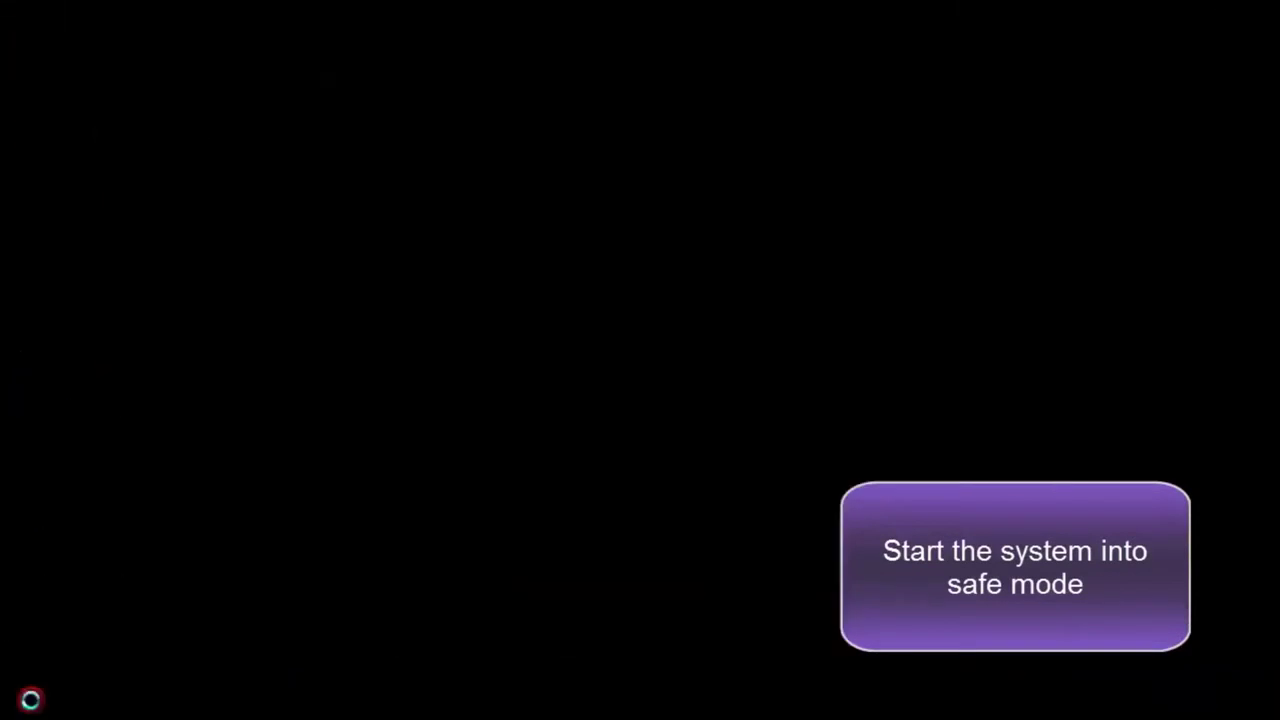
left_click(833, 368)
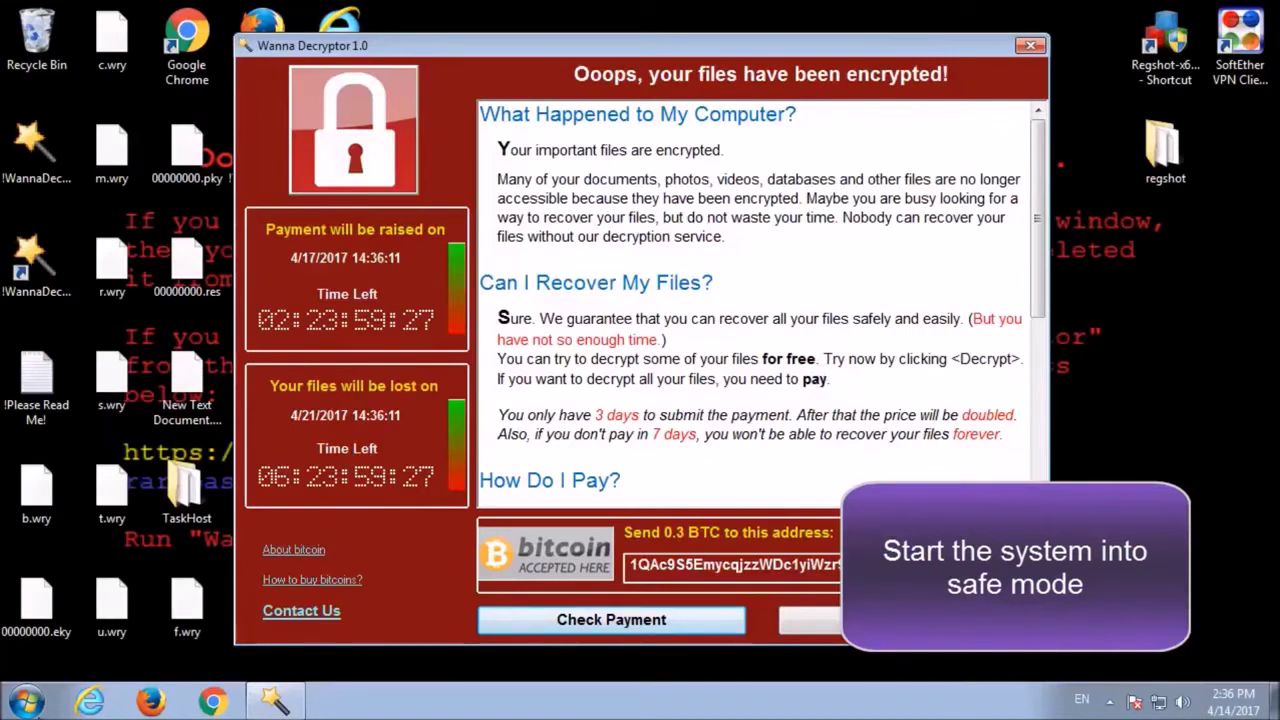
left_click(28, 703)
left_click(100, 650)
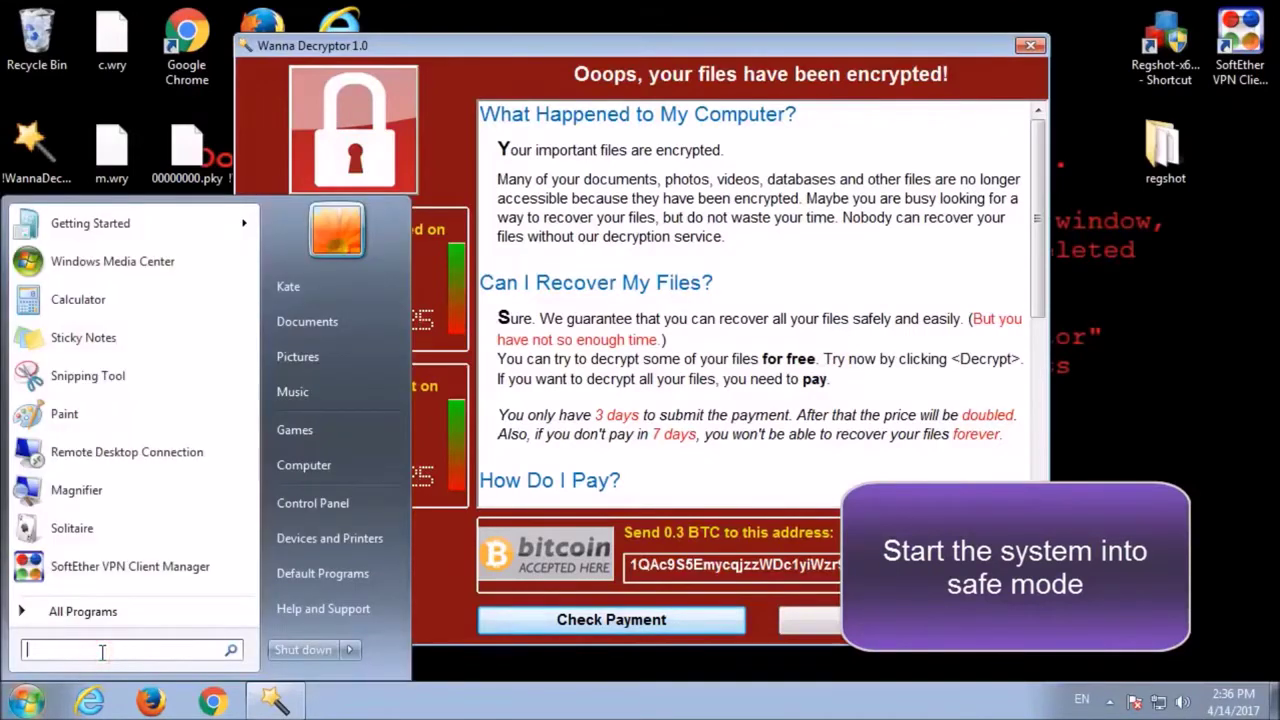
type("msconfig.exe")
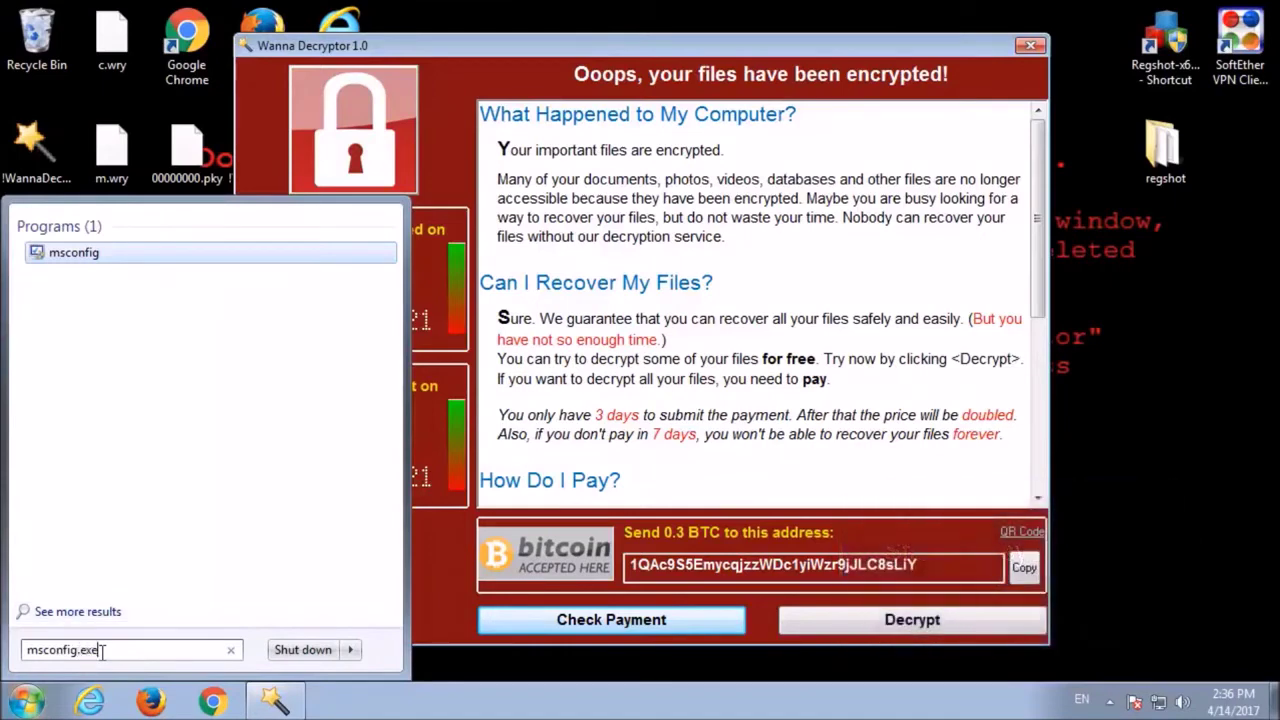
left_click(138, 262)
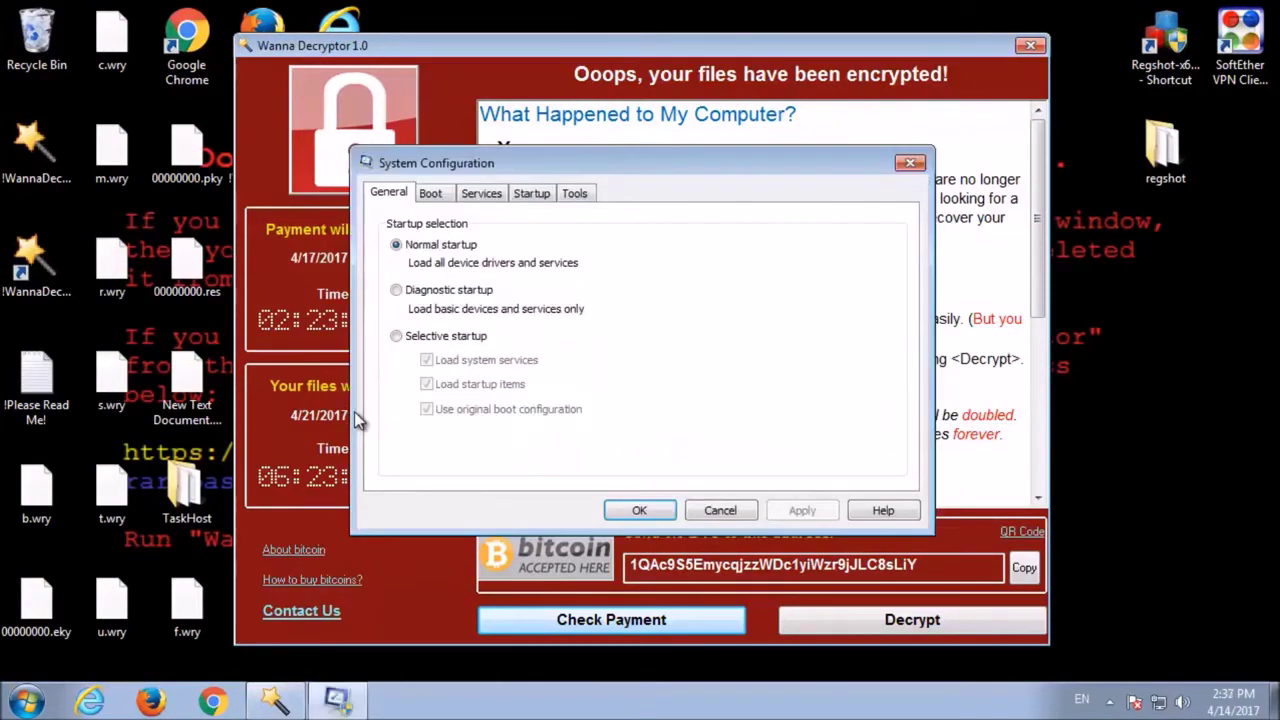
Step: Close the Wanna Decryptor window, enable Safe boot with the Minimal option, and restart the computer
left_click(432, 195)
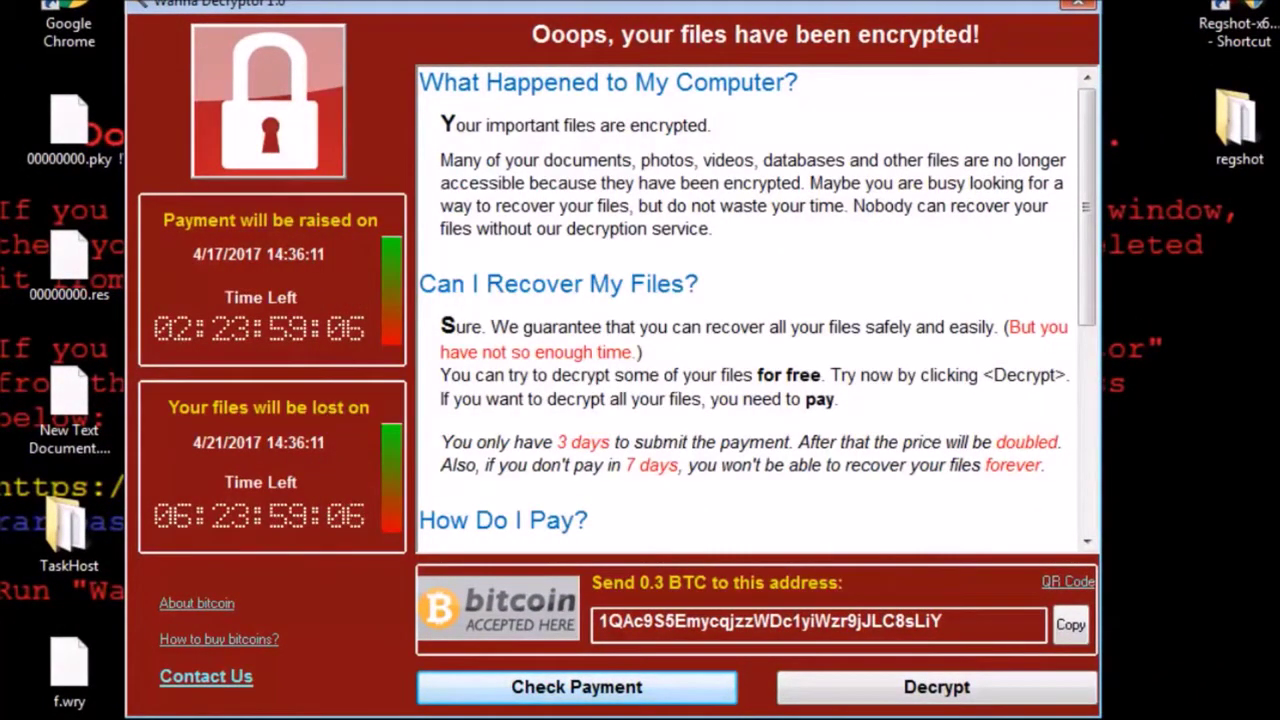
left_click(1078, 4)
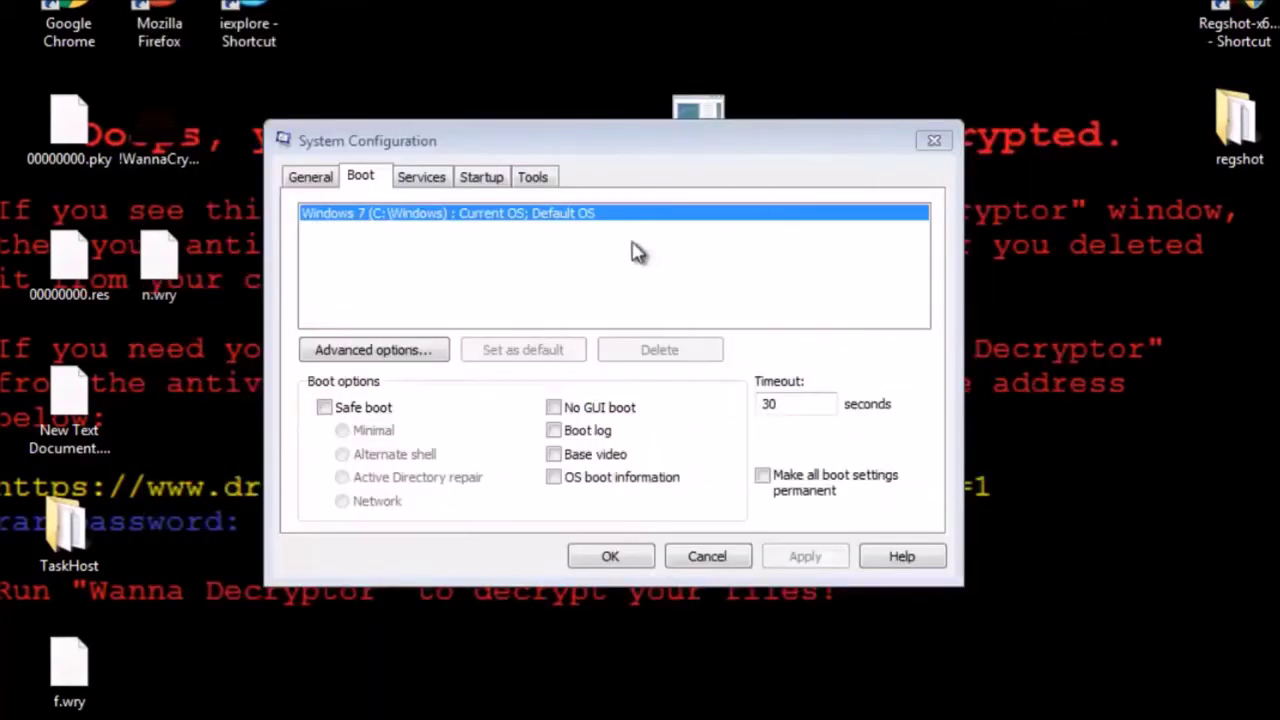
left_click(324, 407)
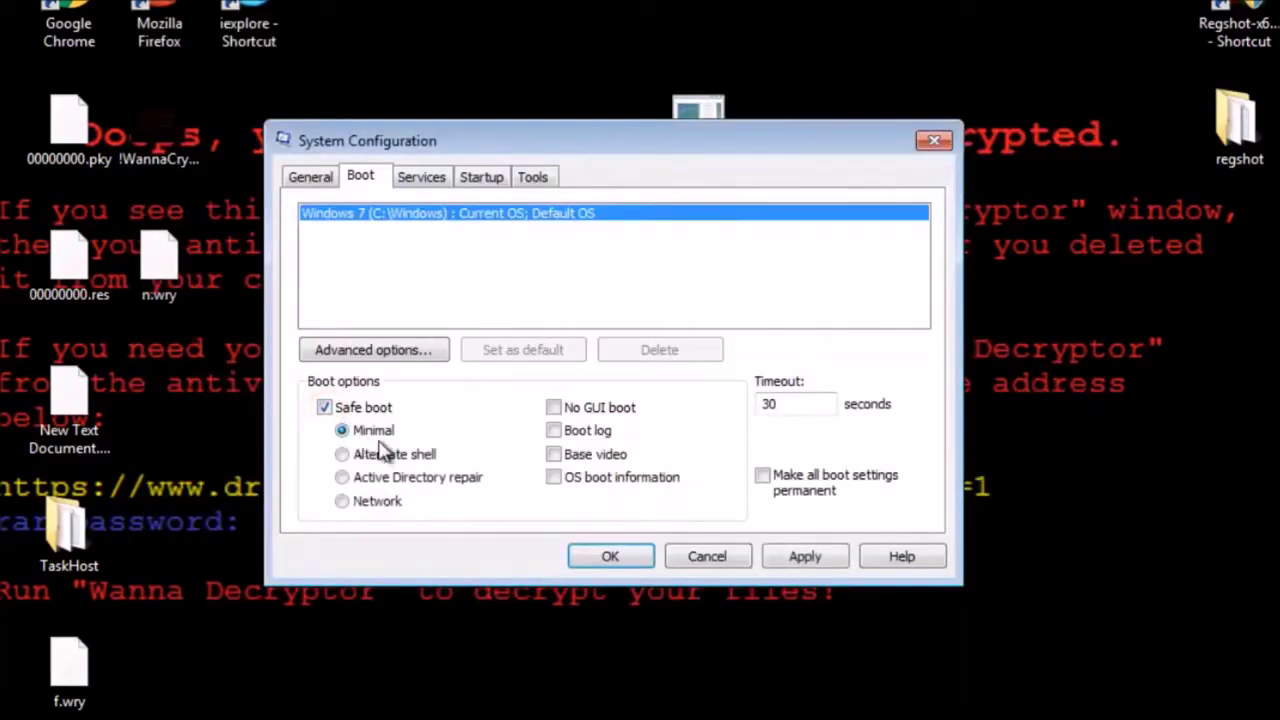
left_click(610, 556)
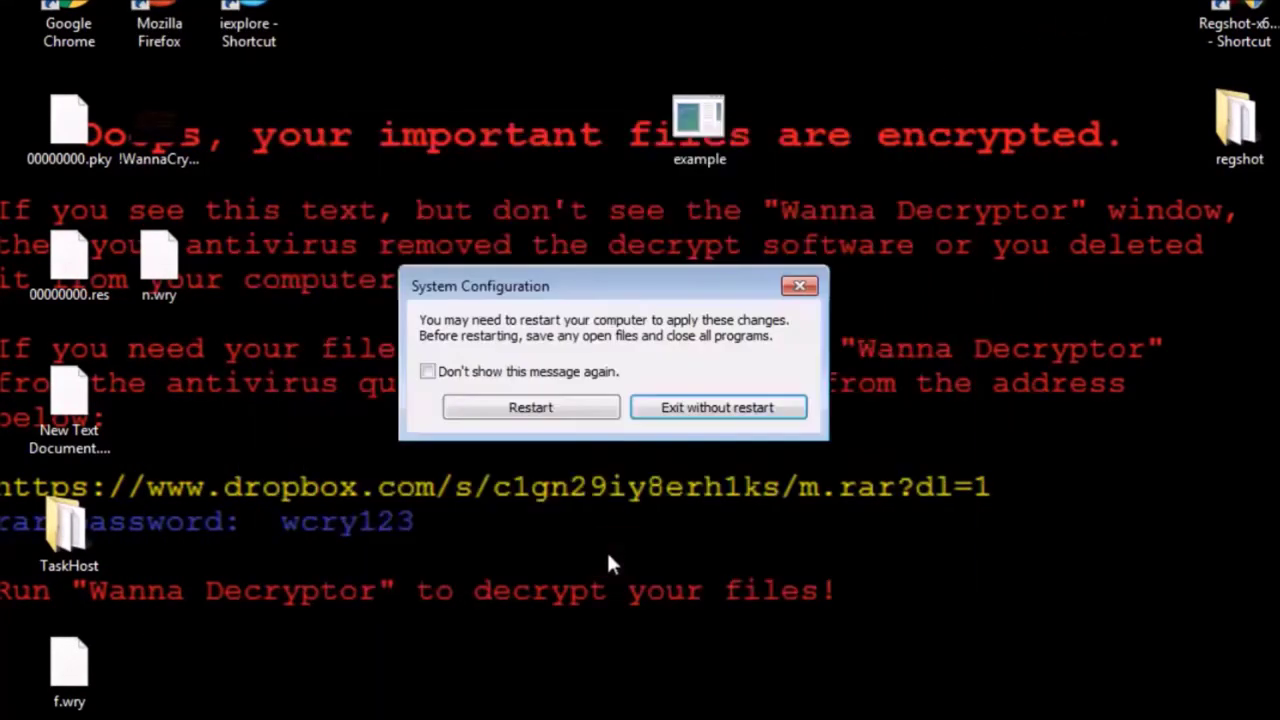
left_click(567, 416)
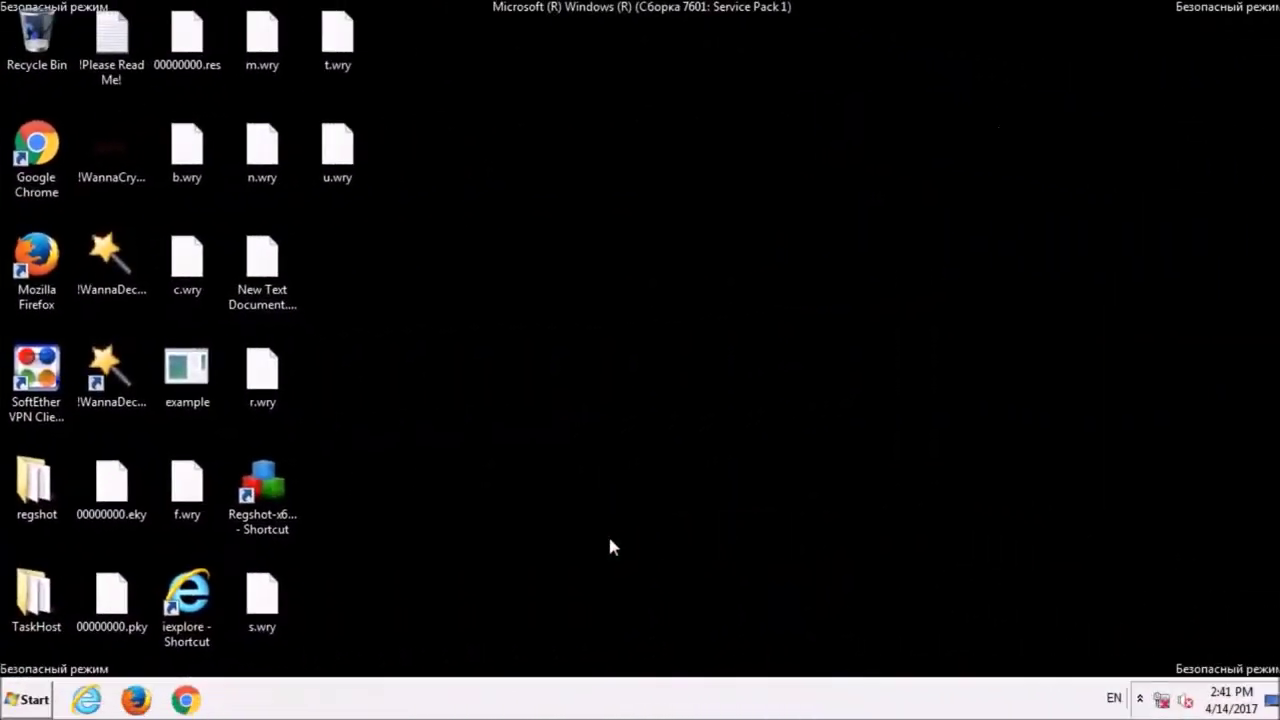
Step: Set Folder Options in the Control Panel to show hidden files, folders, and drives
left_click(36, 692)
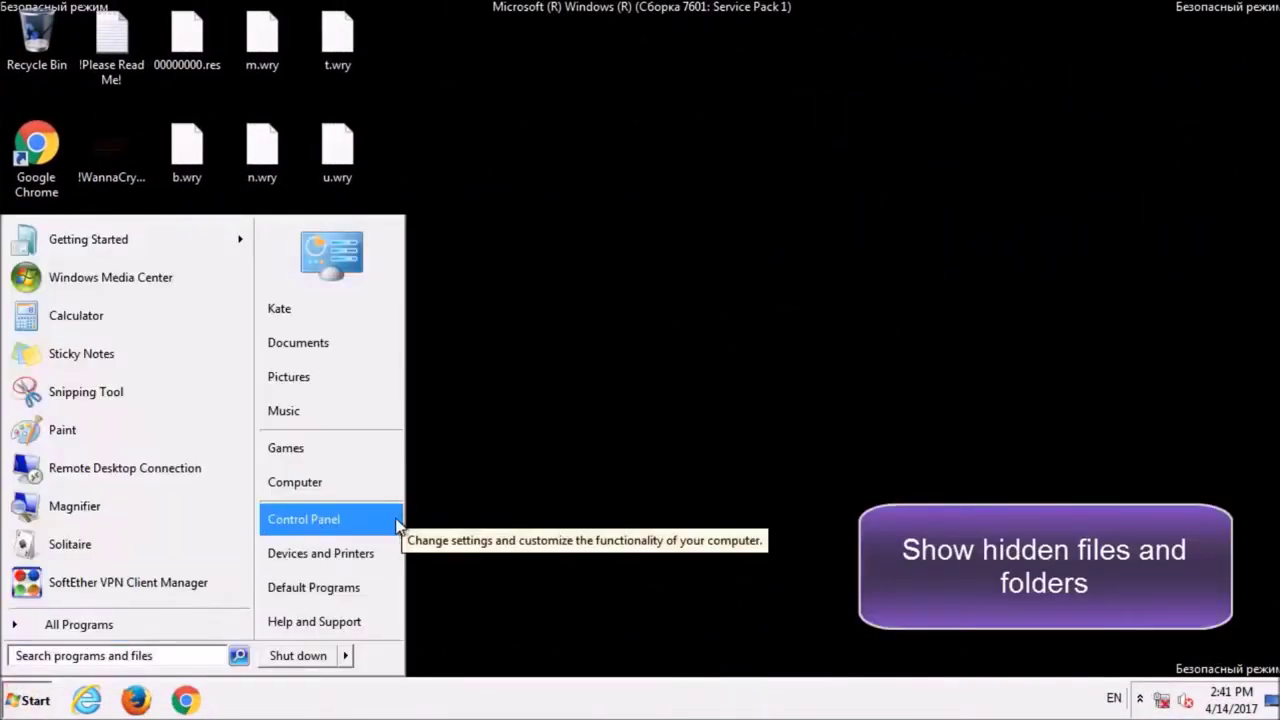
left_click(330, 519)
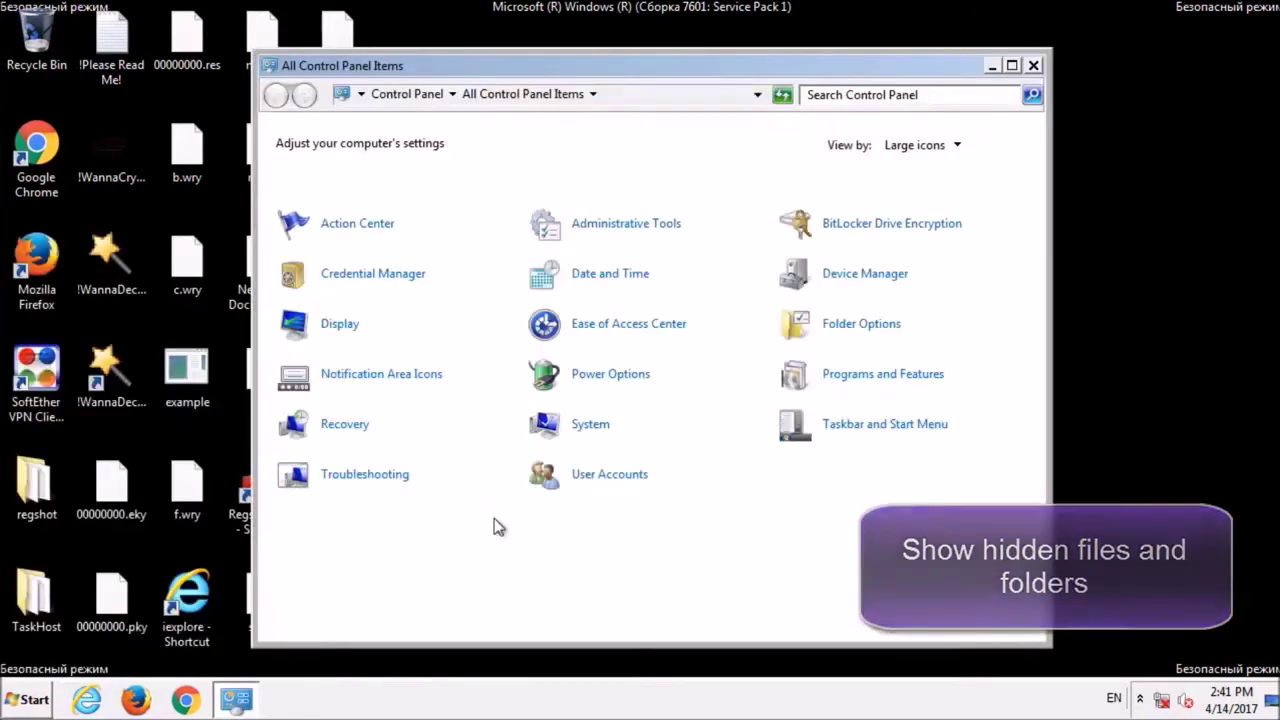
left_click(866, 326)
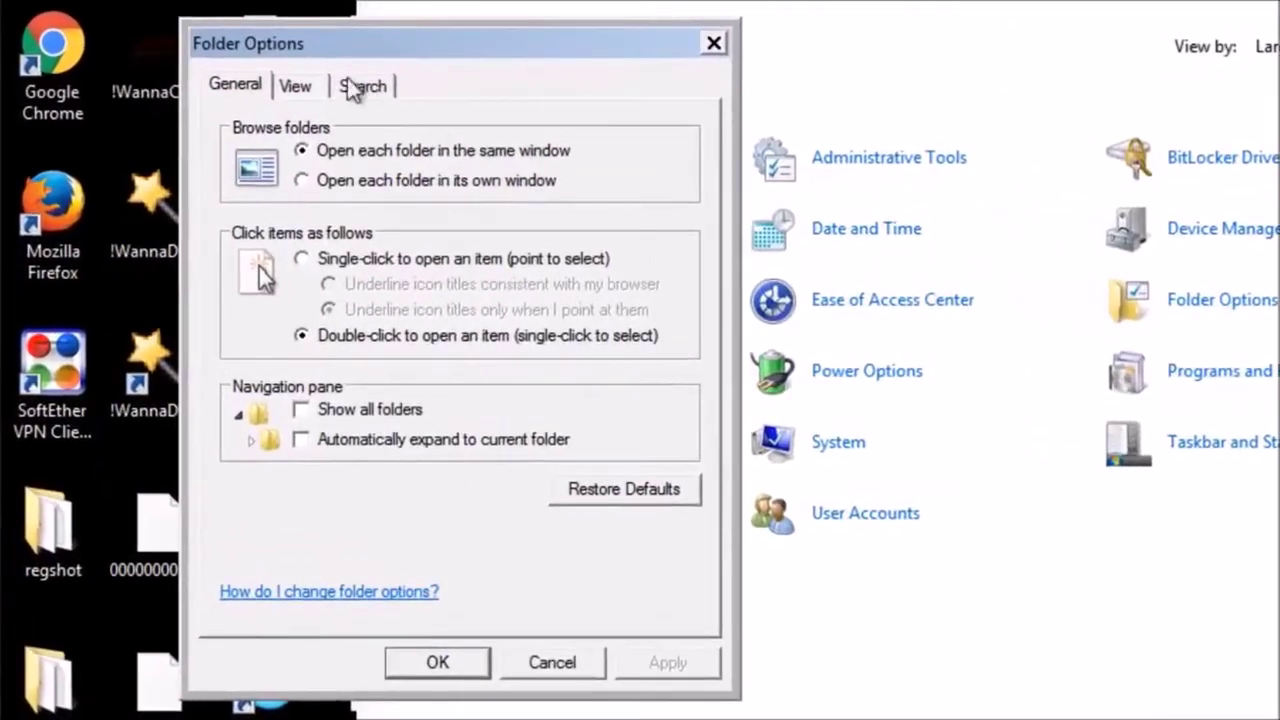
left_click(228, 152)
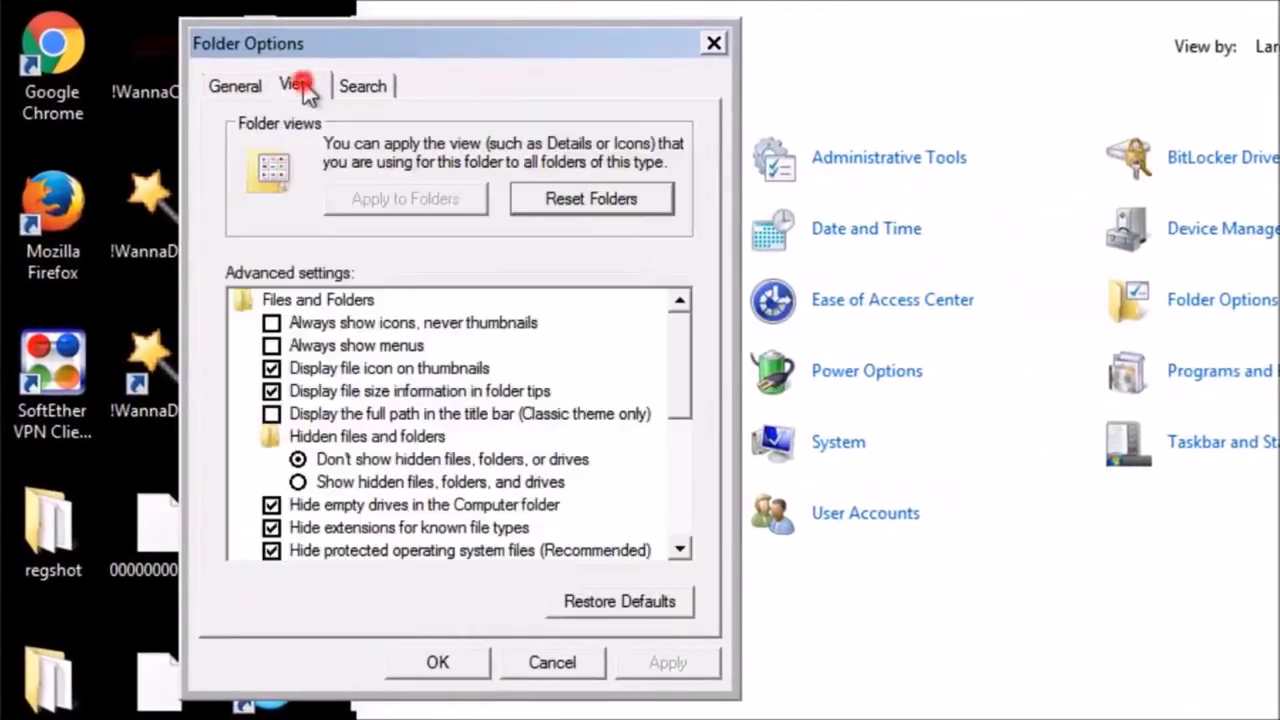
left_click(300, 483)
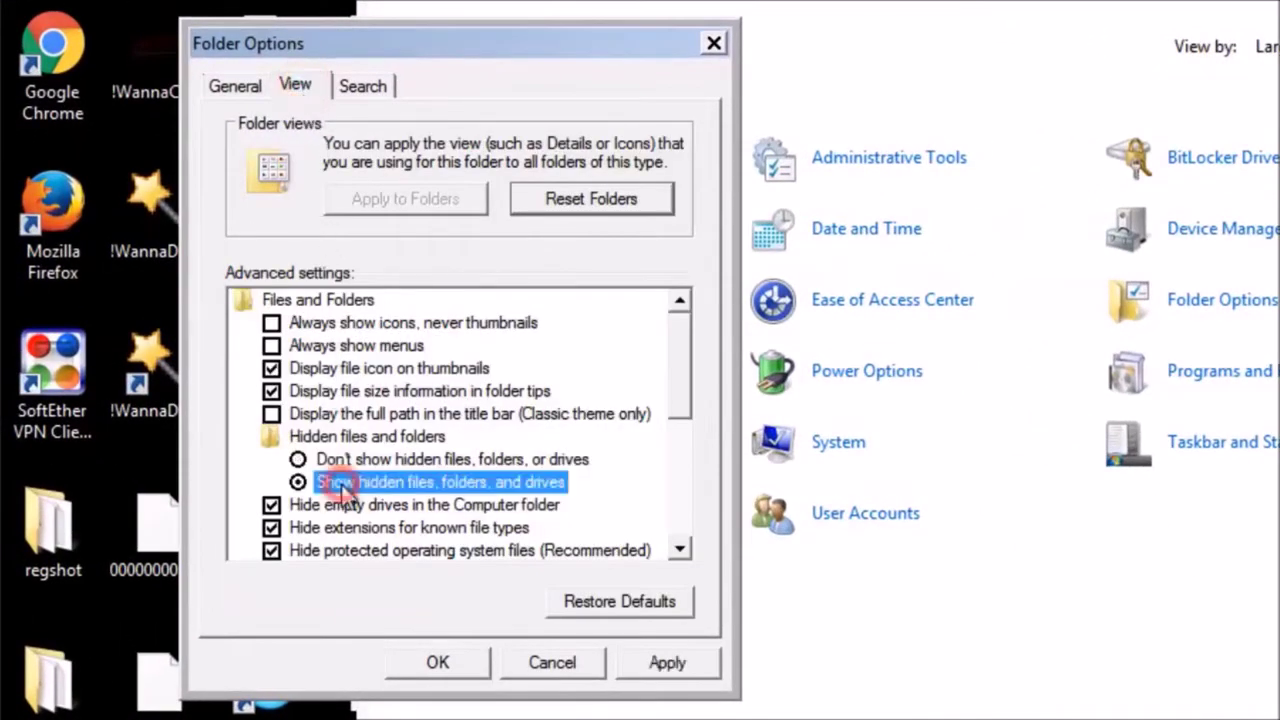
Step: Stop hiding empty drives, known file extensions and protected operating system files, apply the changes, and close the Control Panel
left_click(271, 505)
left_click(271, 527)
left_click(271, 550)
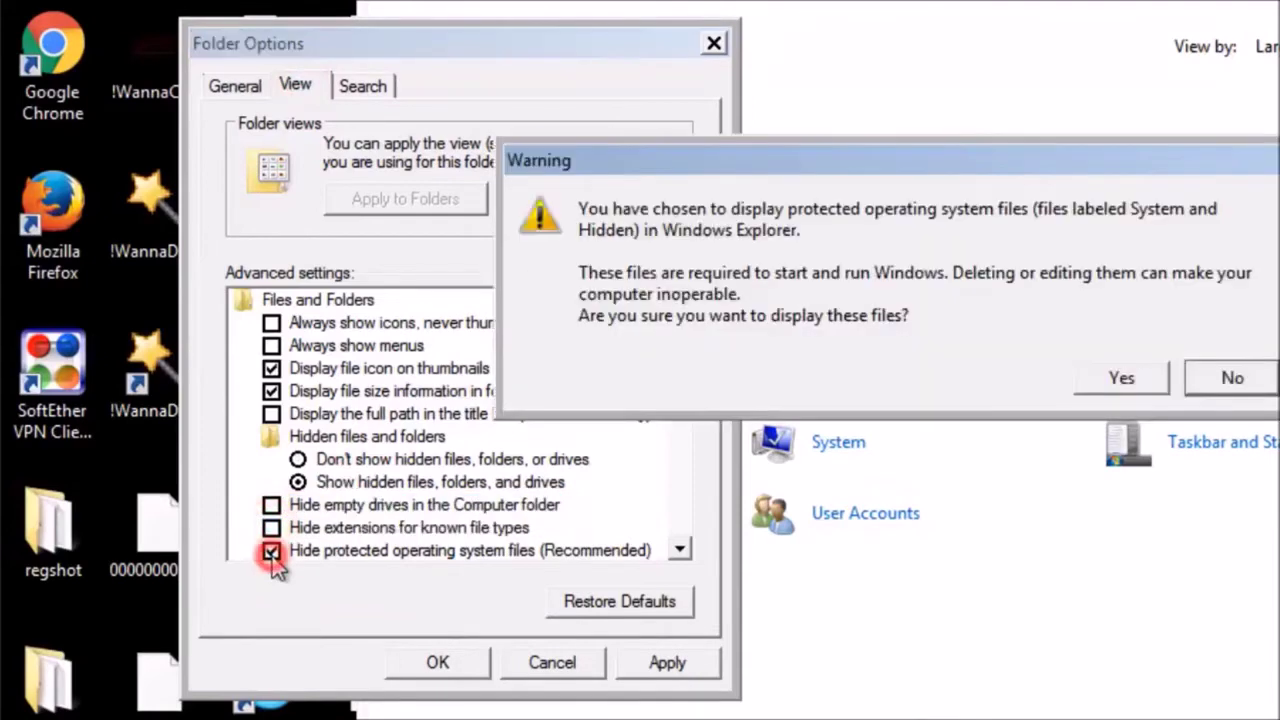
left_click(1094, 378)
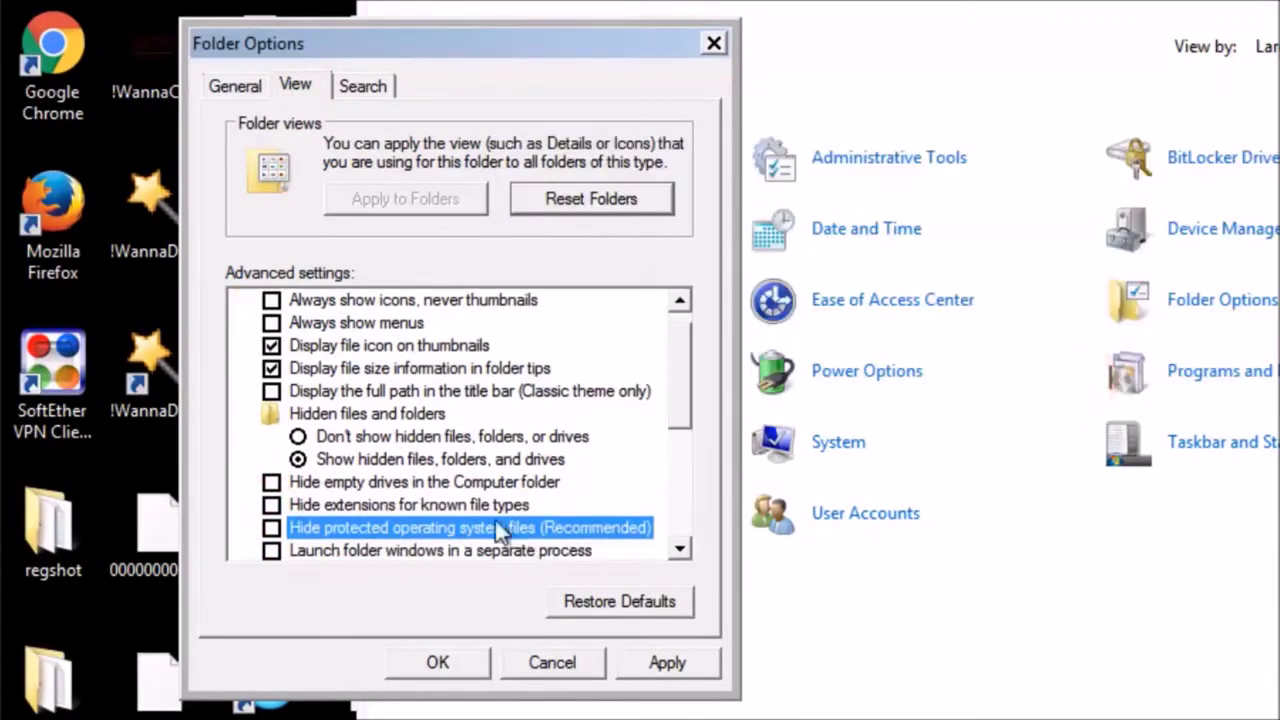
left_click(666, 663)
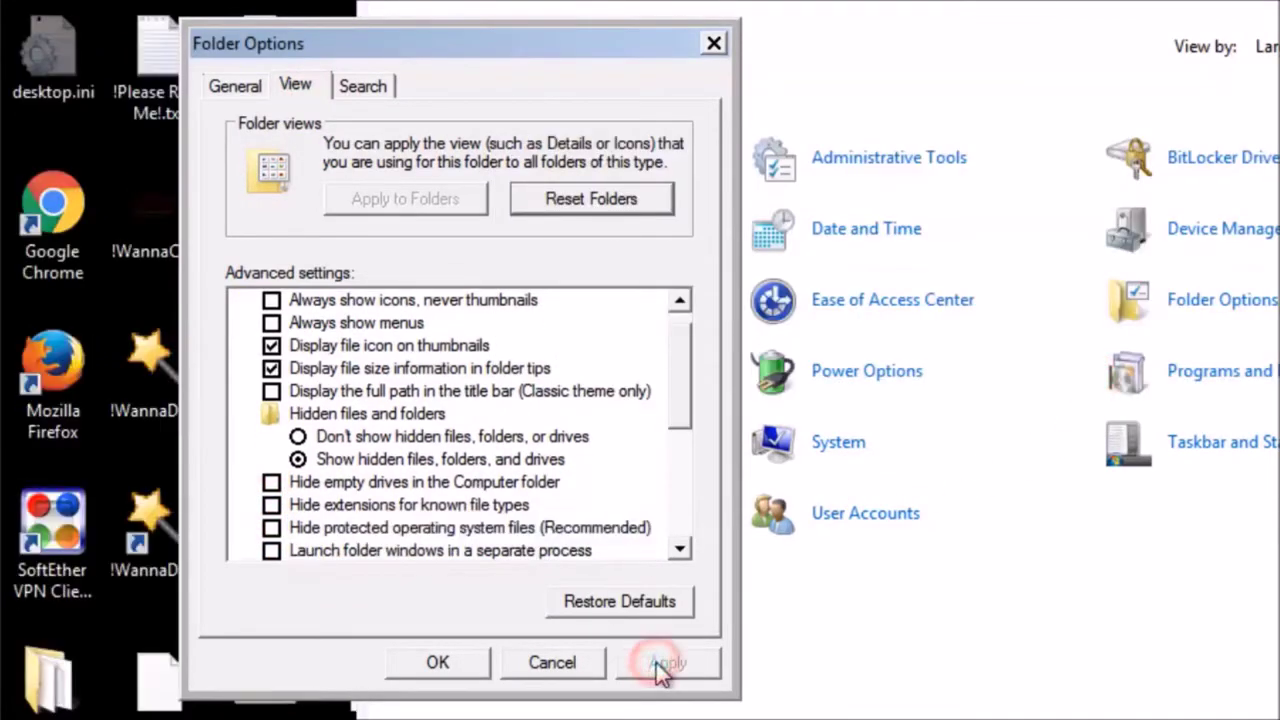
left_click(450, 668)
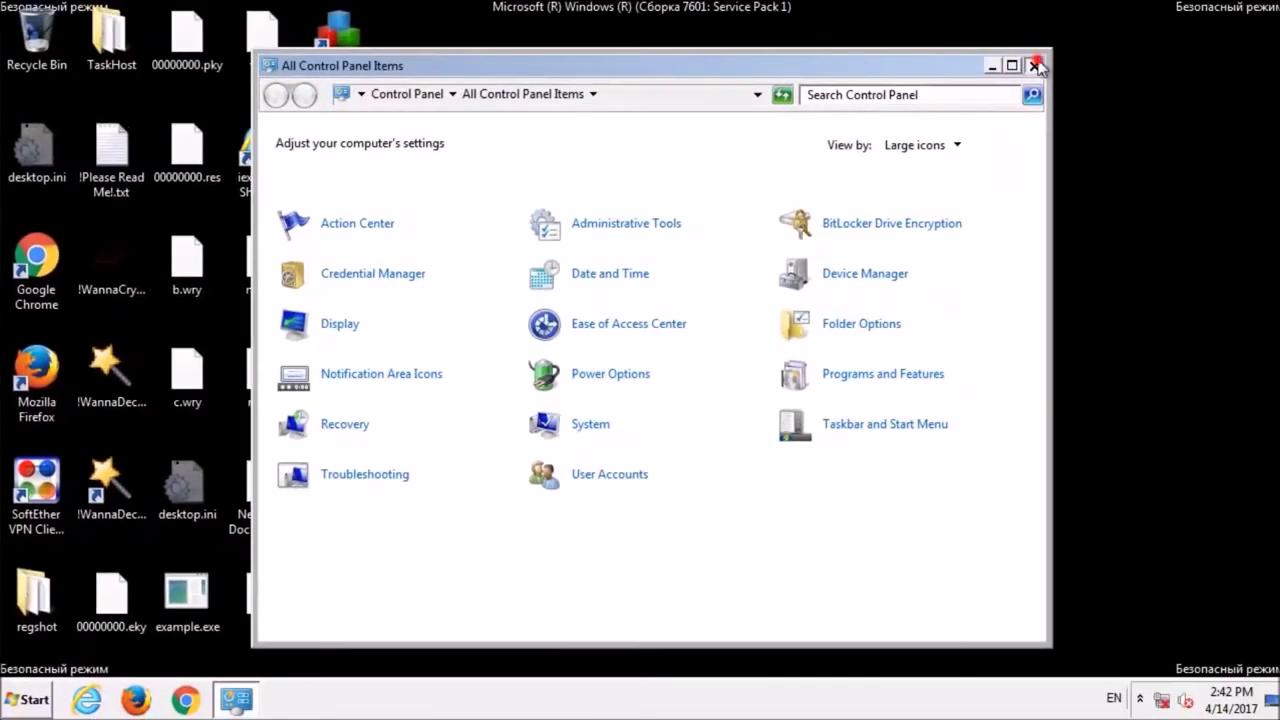
left_click(1035, 65)
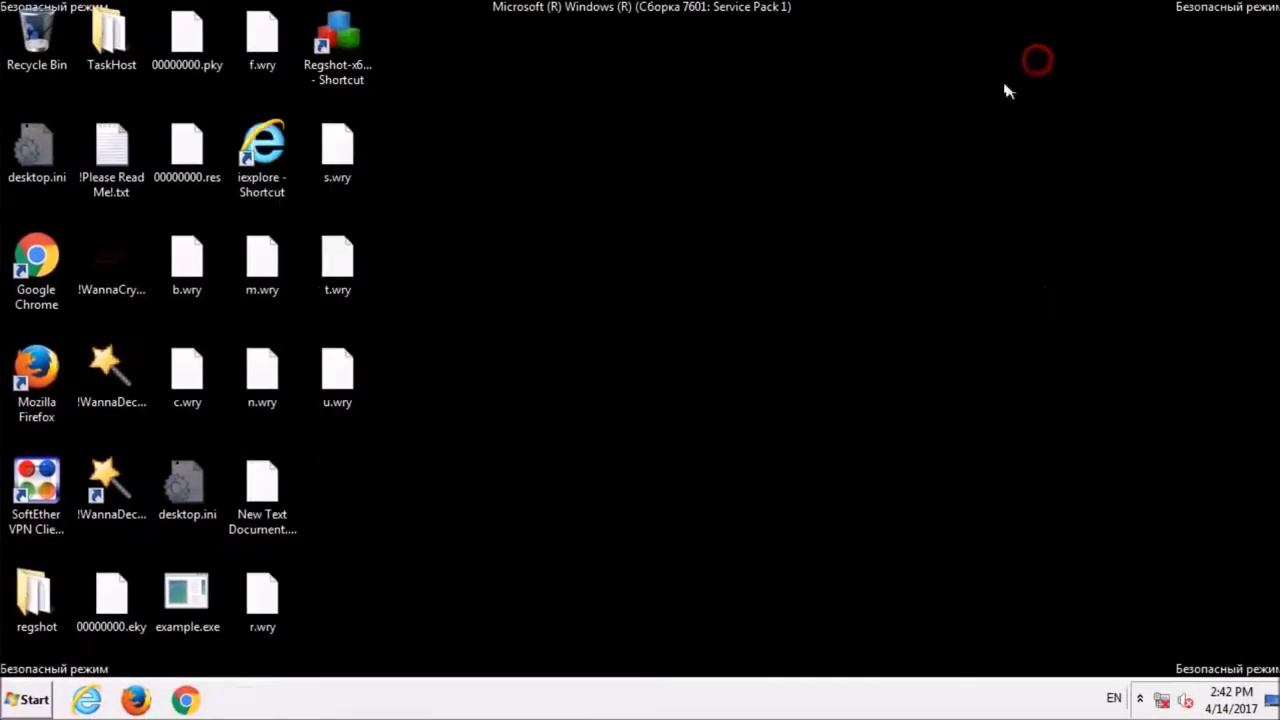
Step: Run msconfig.exe and bring up its list of startup items
left_click(32, 699)
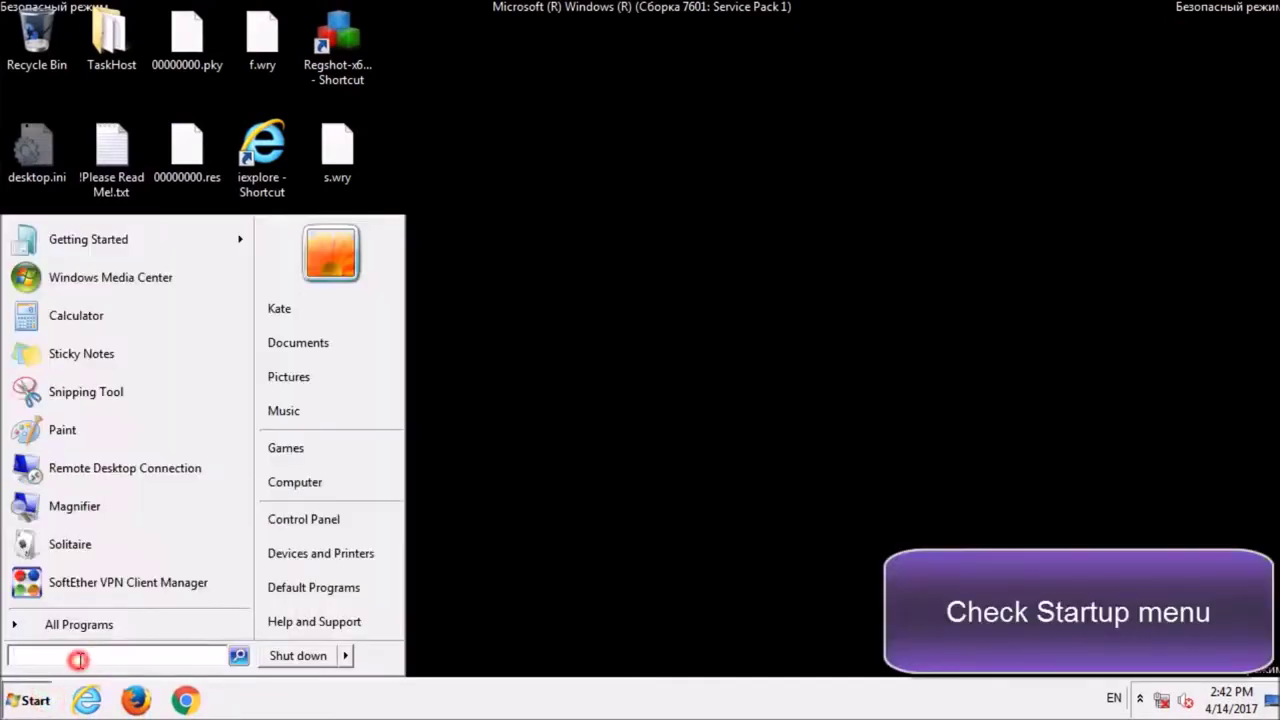
type("msconfig")
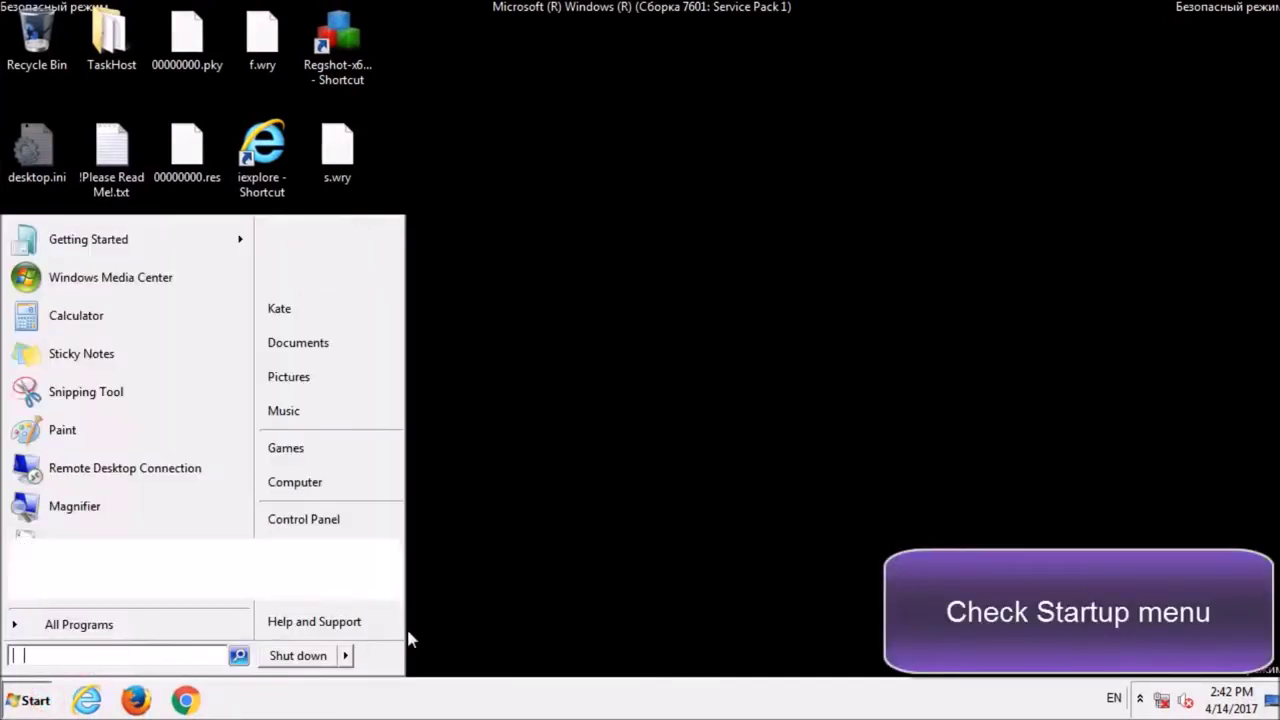
type(".exe")
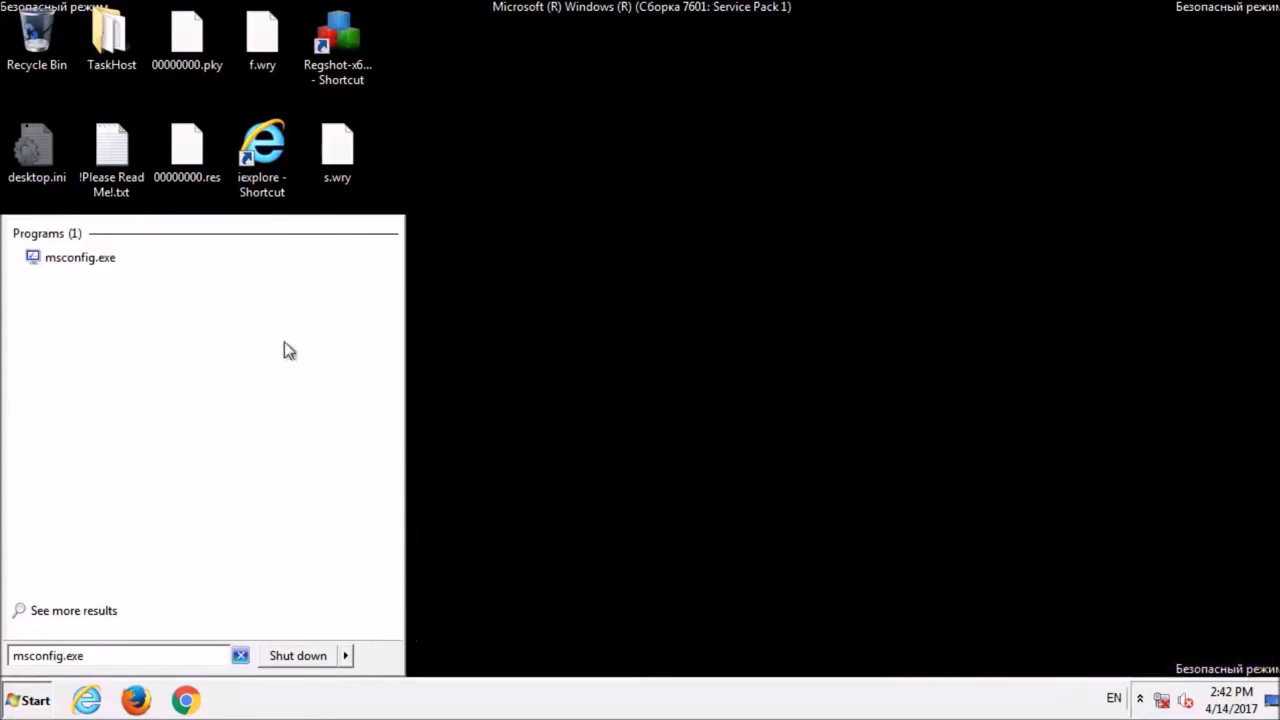
left_click(265, 262)
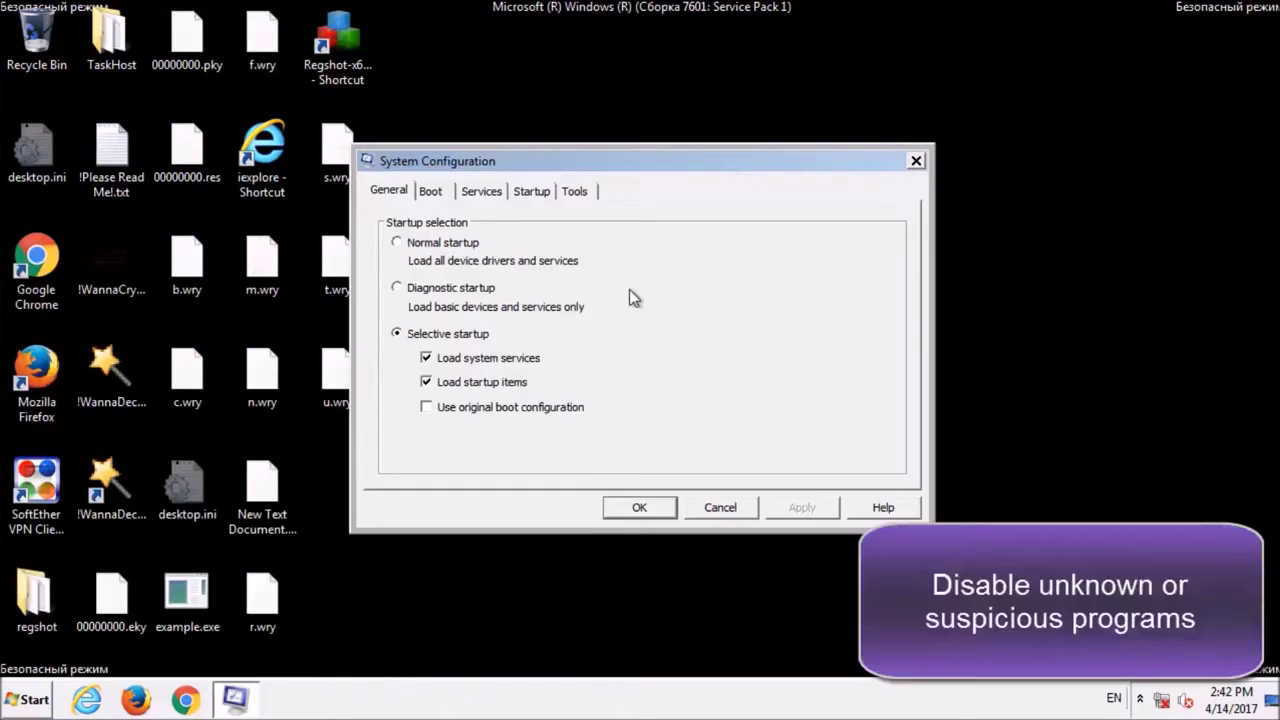
left_click(431, 192)
left_click(530, 193)
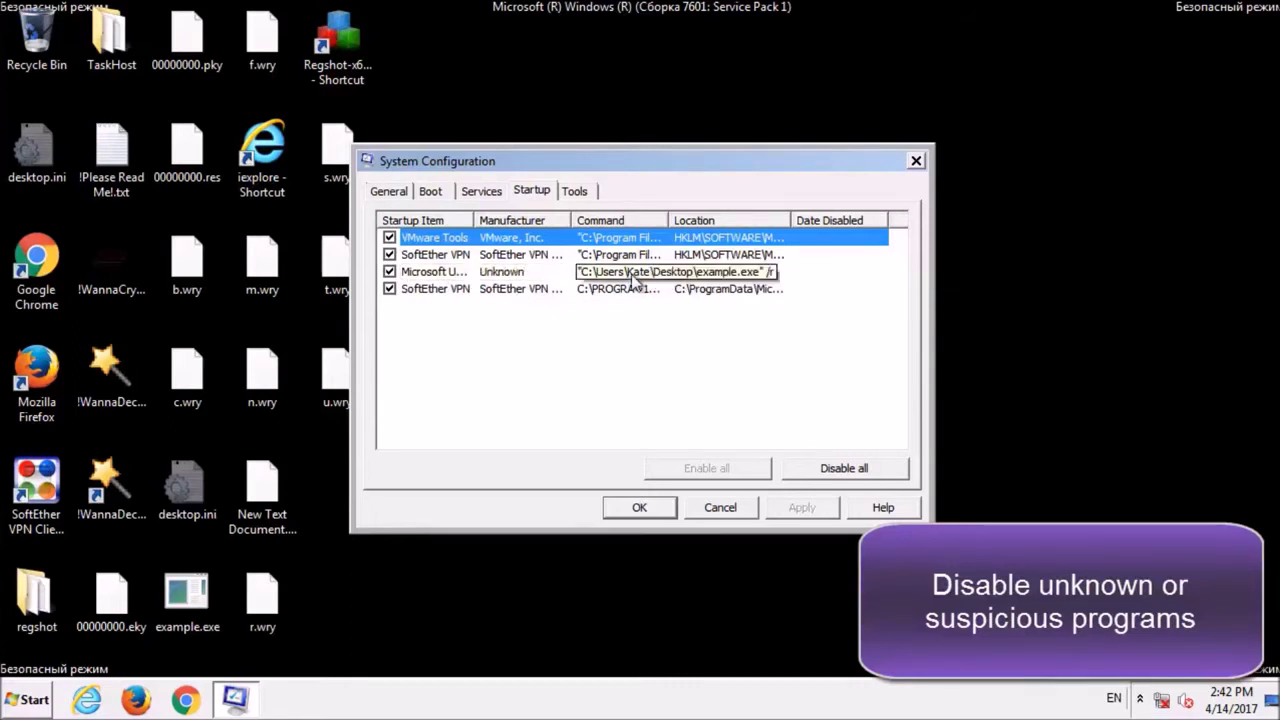
Step: Disable the unknown-manufacturer startup item that runs example.exe, apply the change, and exit without restarting
left_click(389, 271)
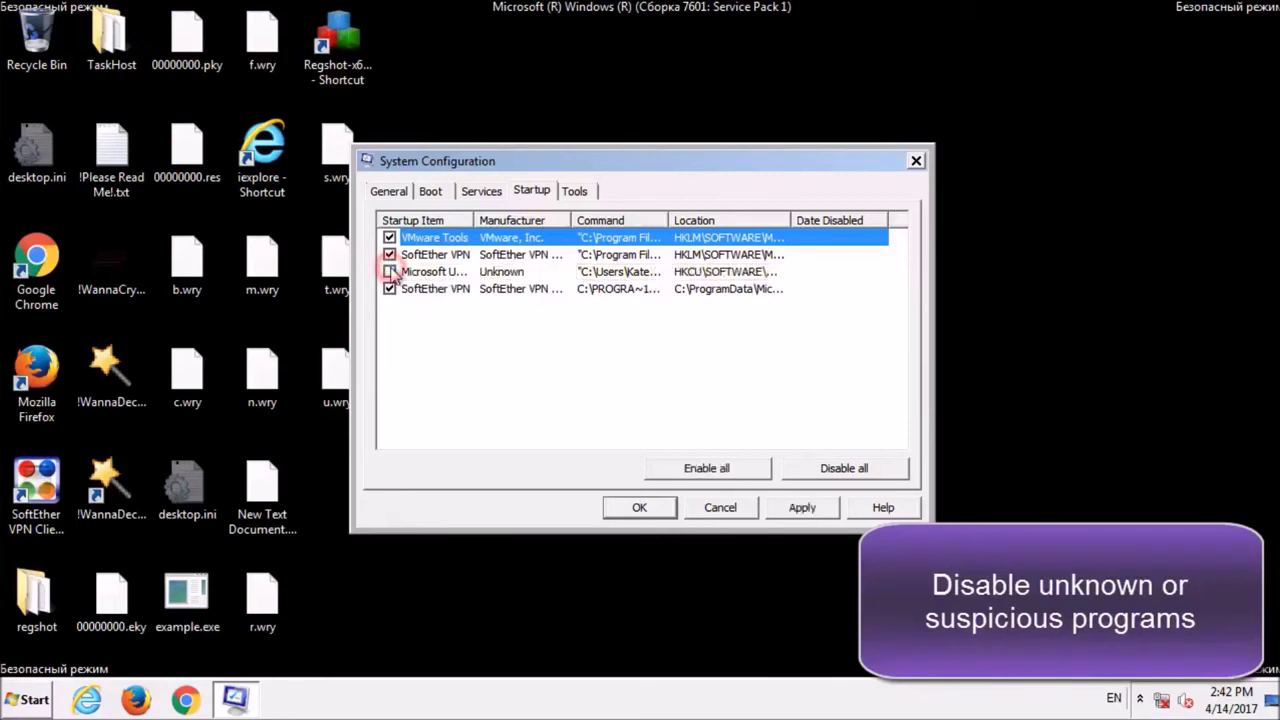
left_click(803, 509)
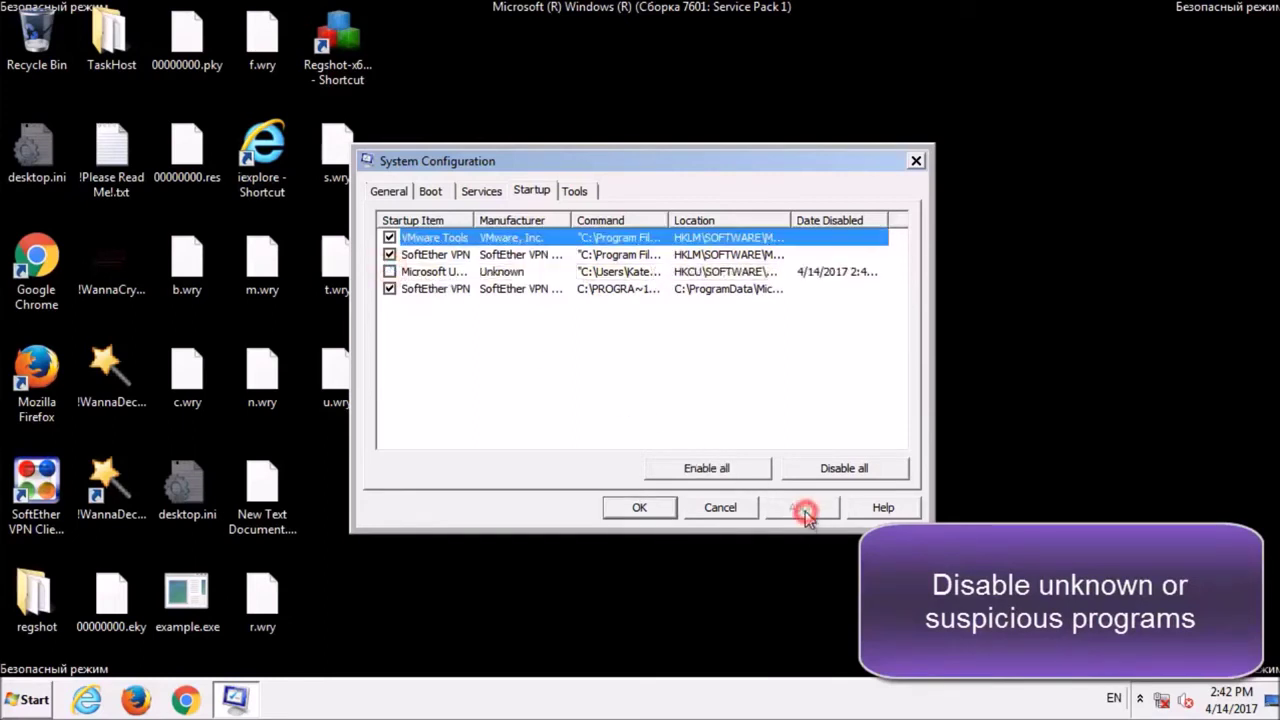
left_click(640, 508)
left_click(729, 392)
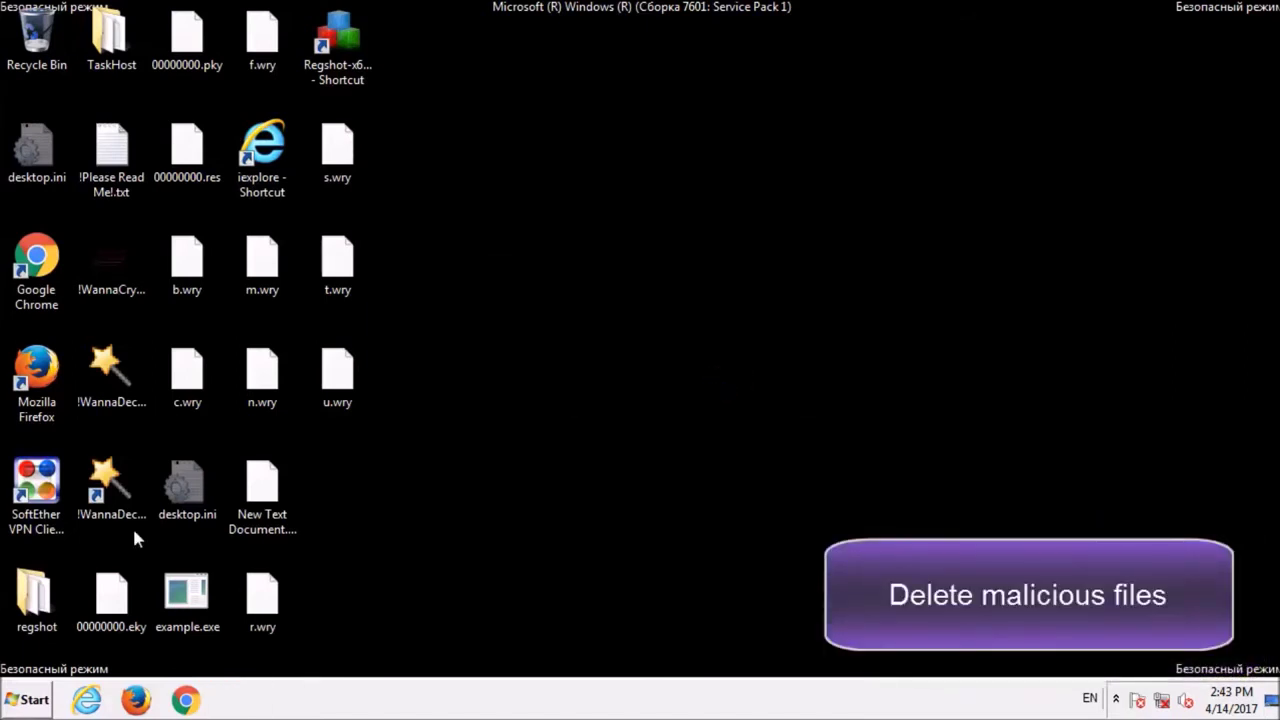
Step: Permanently delete example.exe from the desktop
left_click(182, 592)
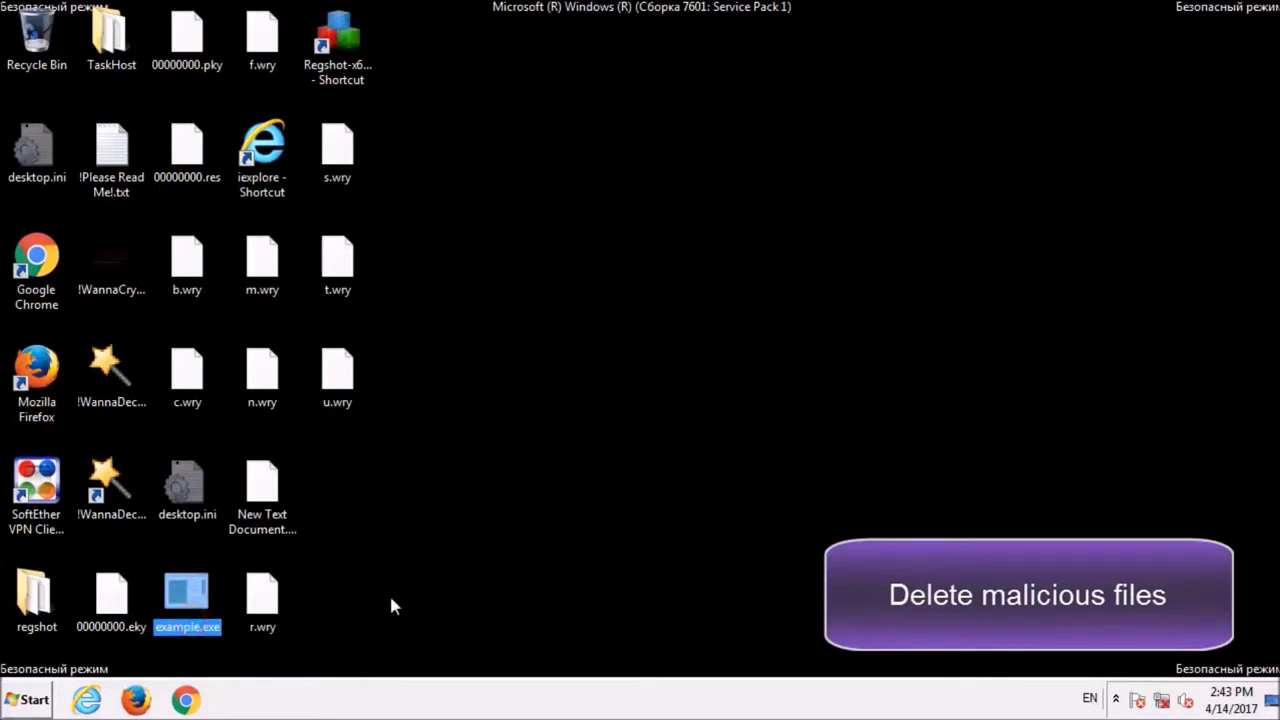
key("shift+Delete")
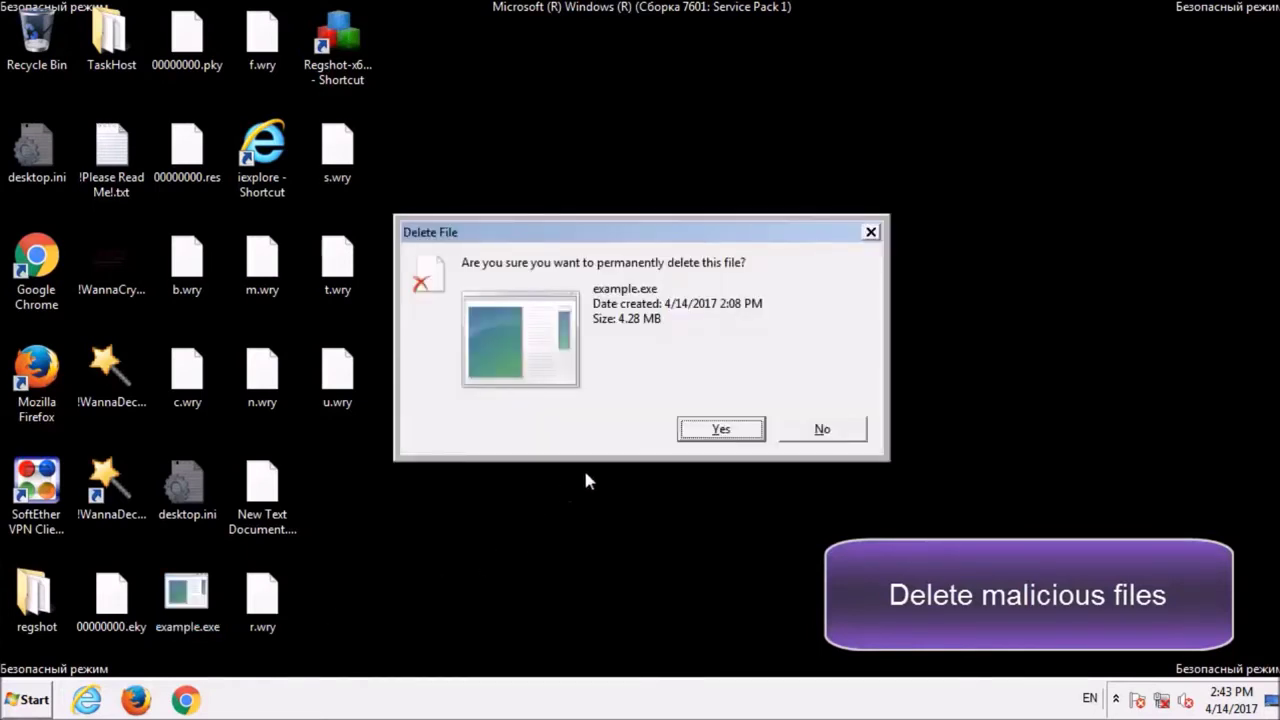
left_click(721, 429)
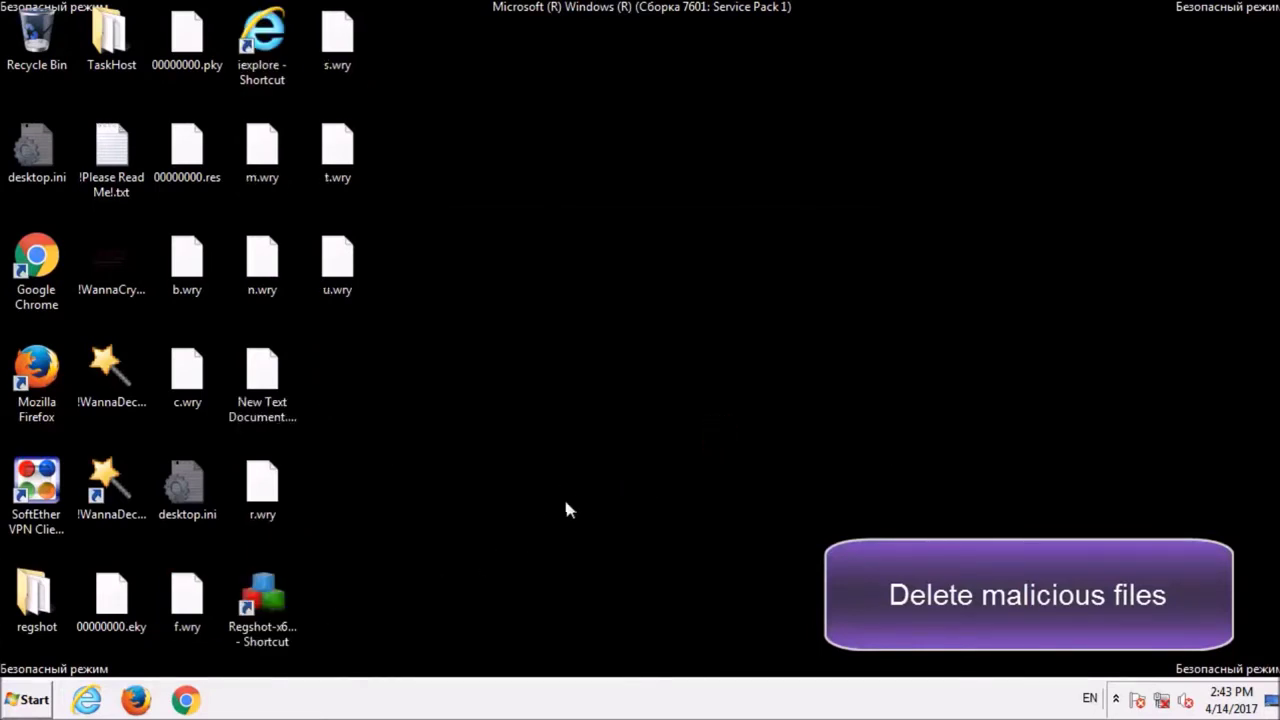
Step: Permanently delete all .wry files, 00000000.eky, 00000000.pky, the !WannaCry image and both !WannaDecryptor! items from the desktop
left_click(186, 607)
left_click(111, 600, "ctrl")
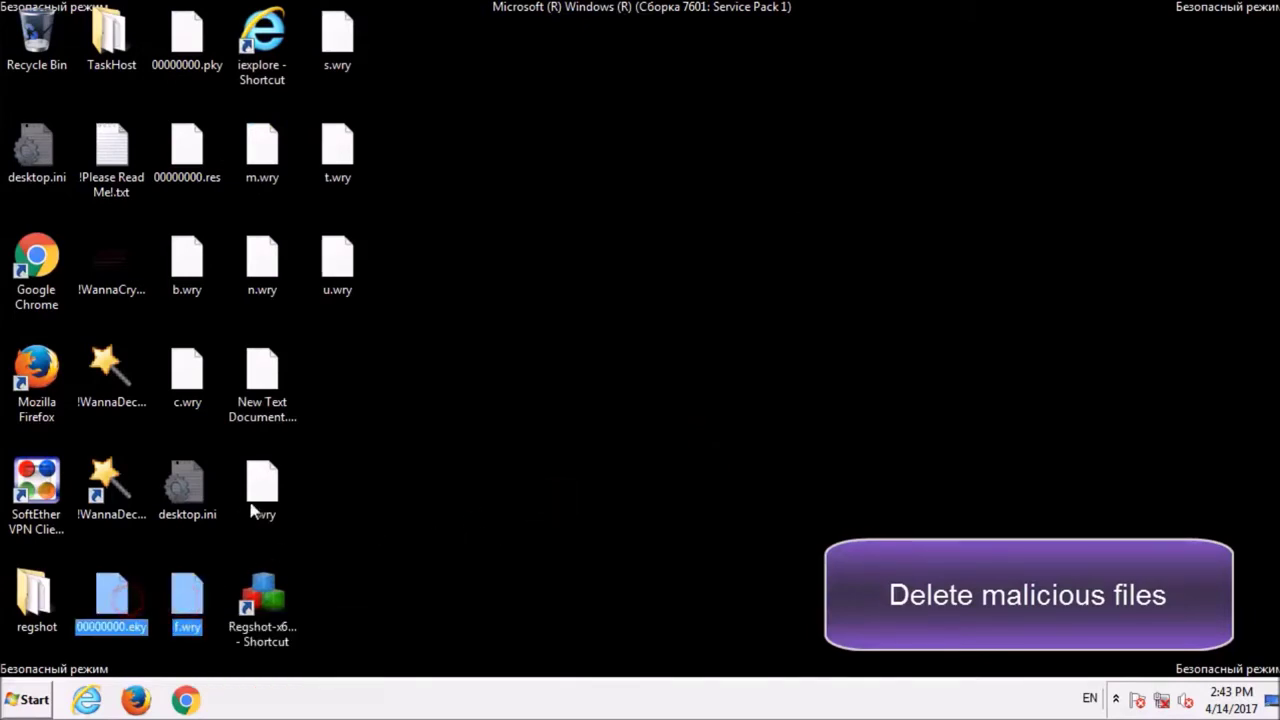
left_click(258, 490, "ctrl")
left_click(185, 375, "ctrl")
left_click(185, 260, "ctrl")
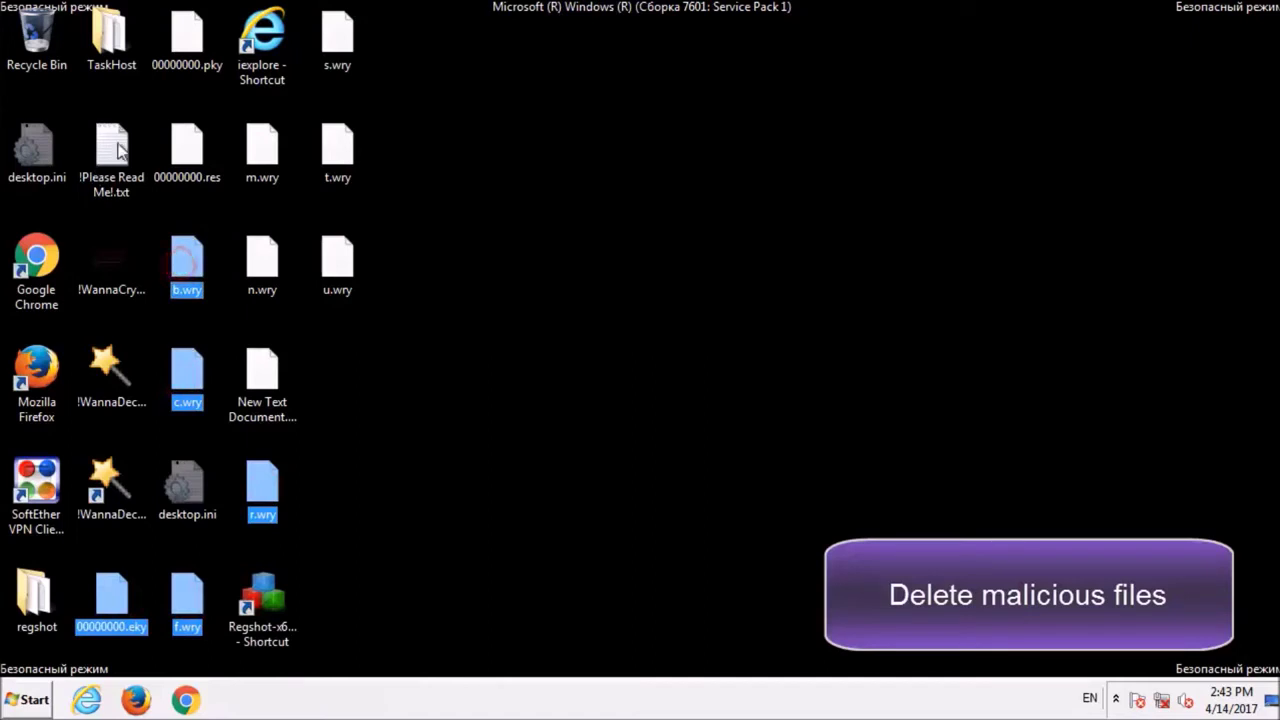
left_click(186, 38, "ctrl")
left_click(337, 38, "ctrl")
left_click(334, 145, "ctrl")
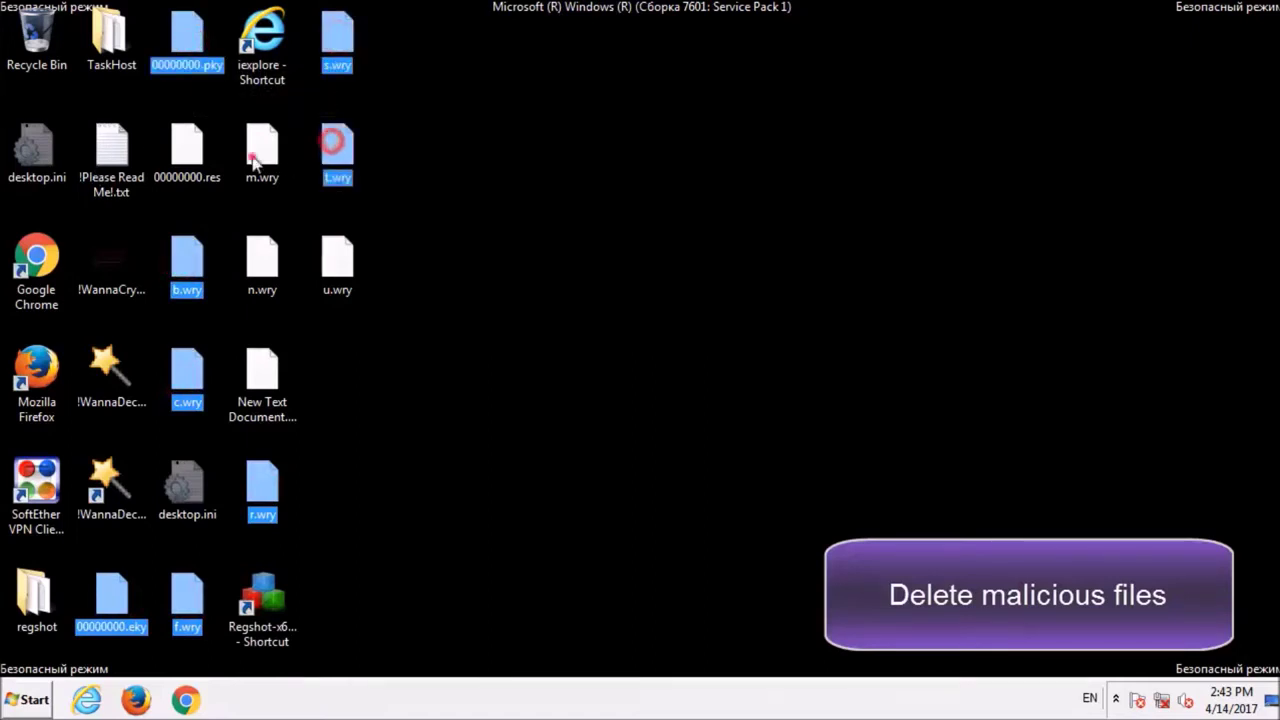
left_click(256, 152, "ctrl")
left_click(262, 258, "ctrl")
left_click(340, 262, "ctrl")
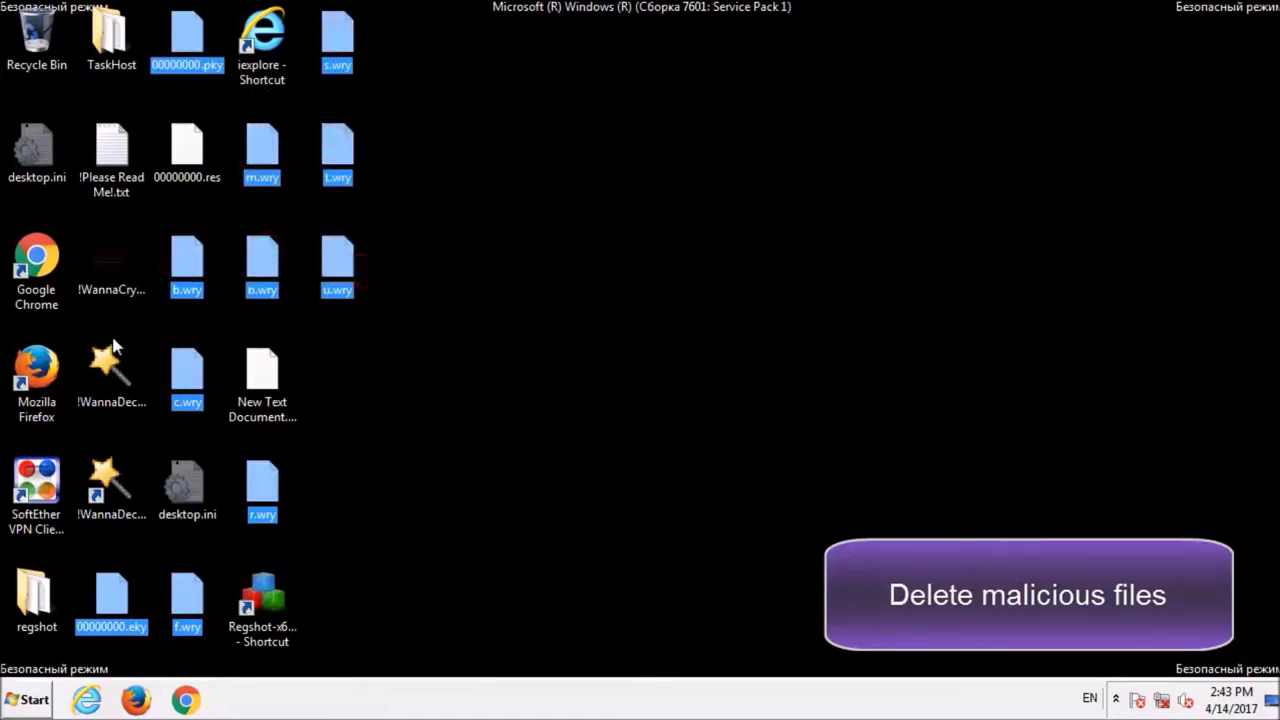
left_click(110, 262, "ctrl")
left_click(110, 372, "ctrl")
left_click(110, 485, "ctrl")
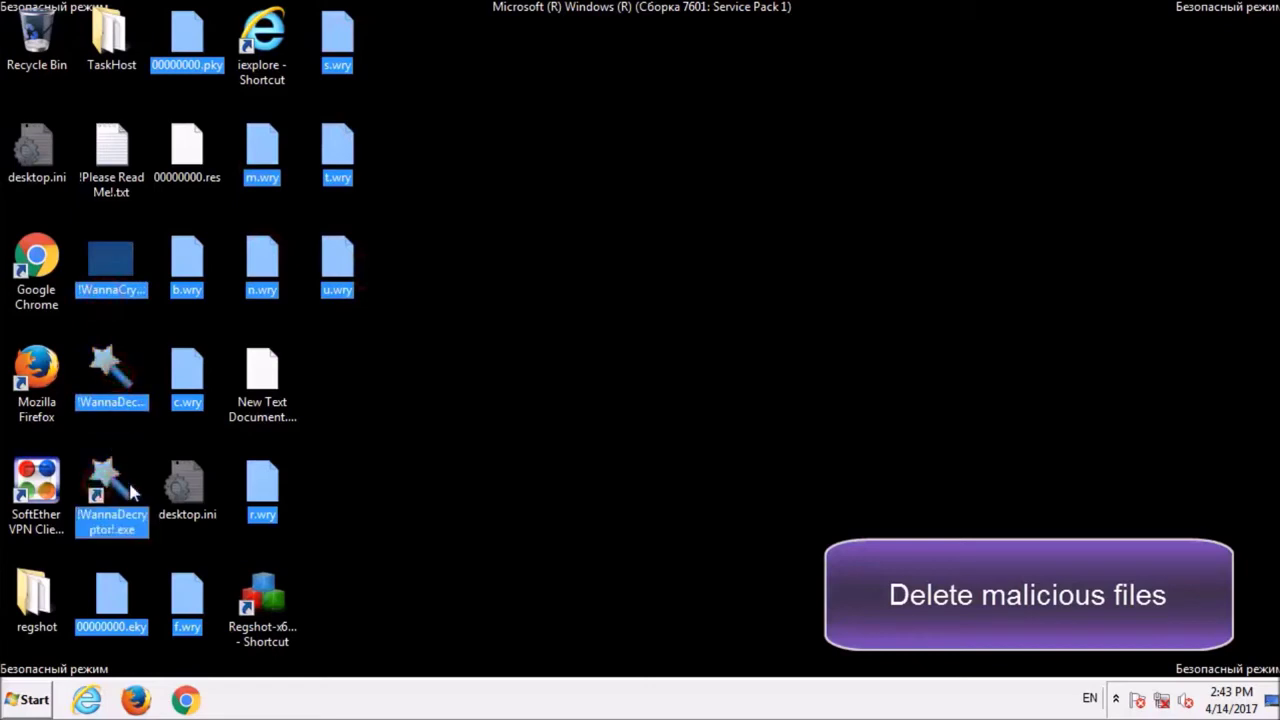
key("shift+Delete")
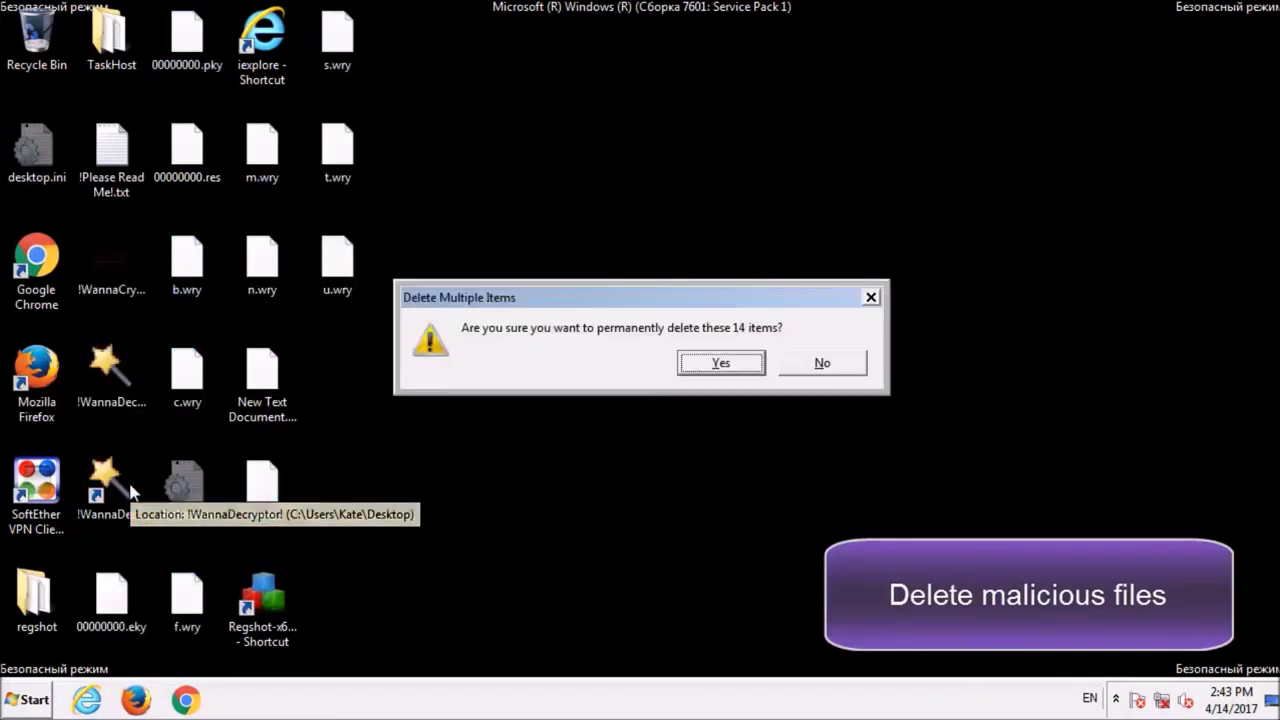
left_click(724, 362)
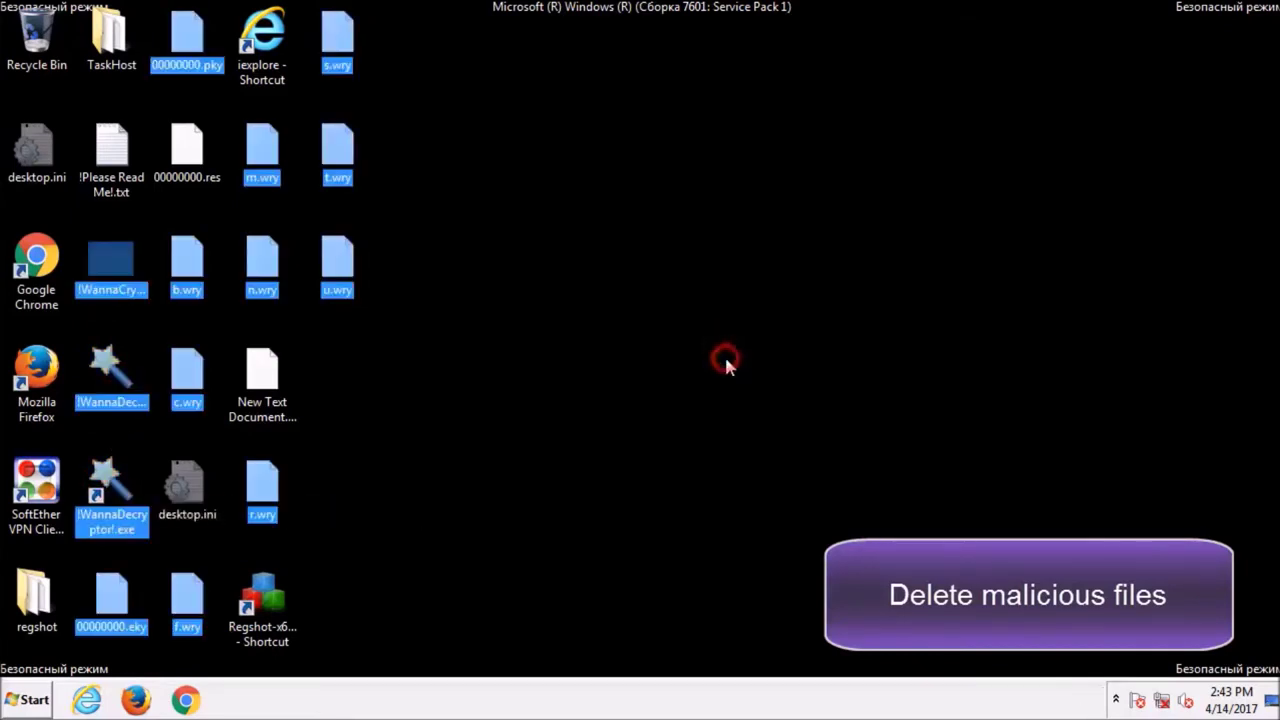
Step: Permanently delete the TaskHost folder, !Please Read Me!.txt and 00000000.res from the desktop
left_click_drag(177, 290, 105, 160)
left_click(108, 45, "ctrl")
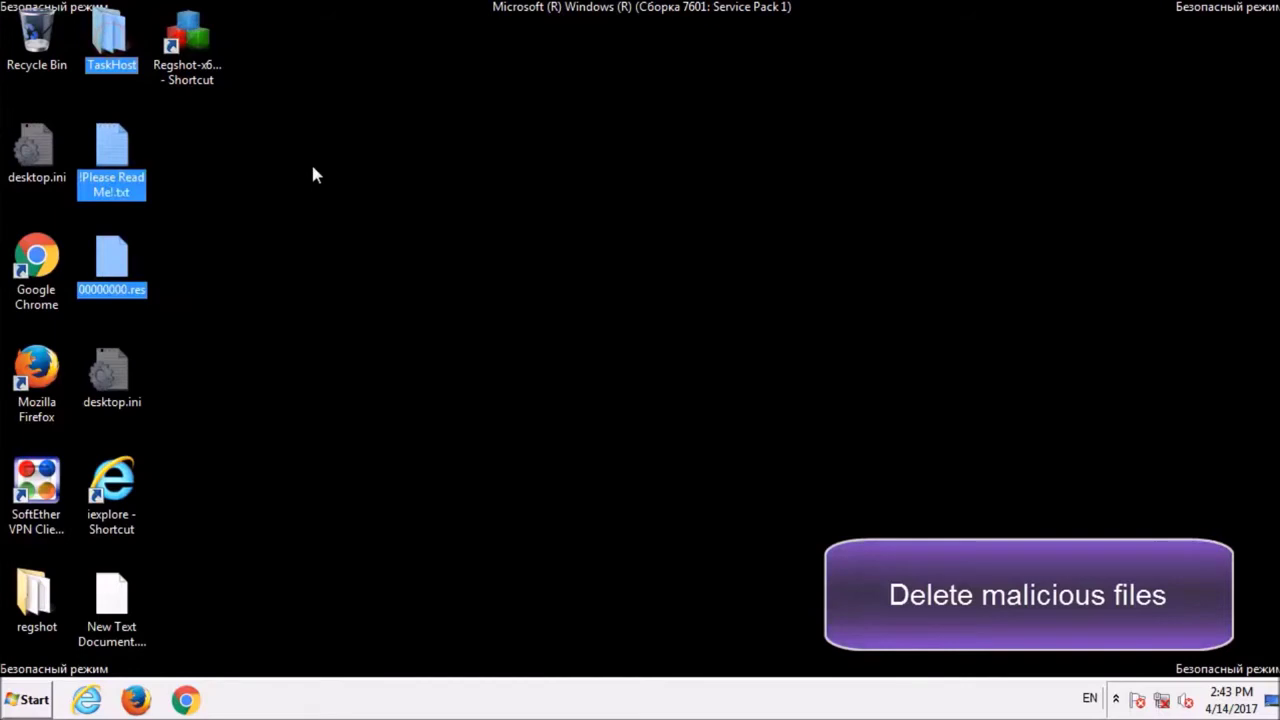
key("shift+Delete")
left_click(743, 364)
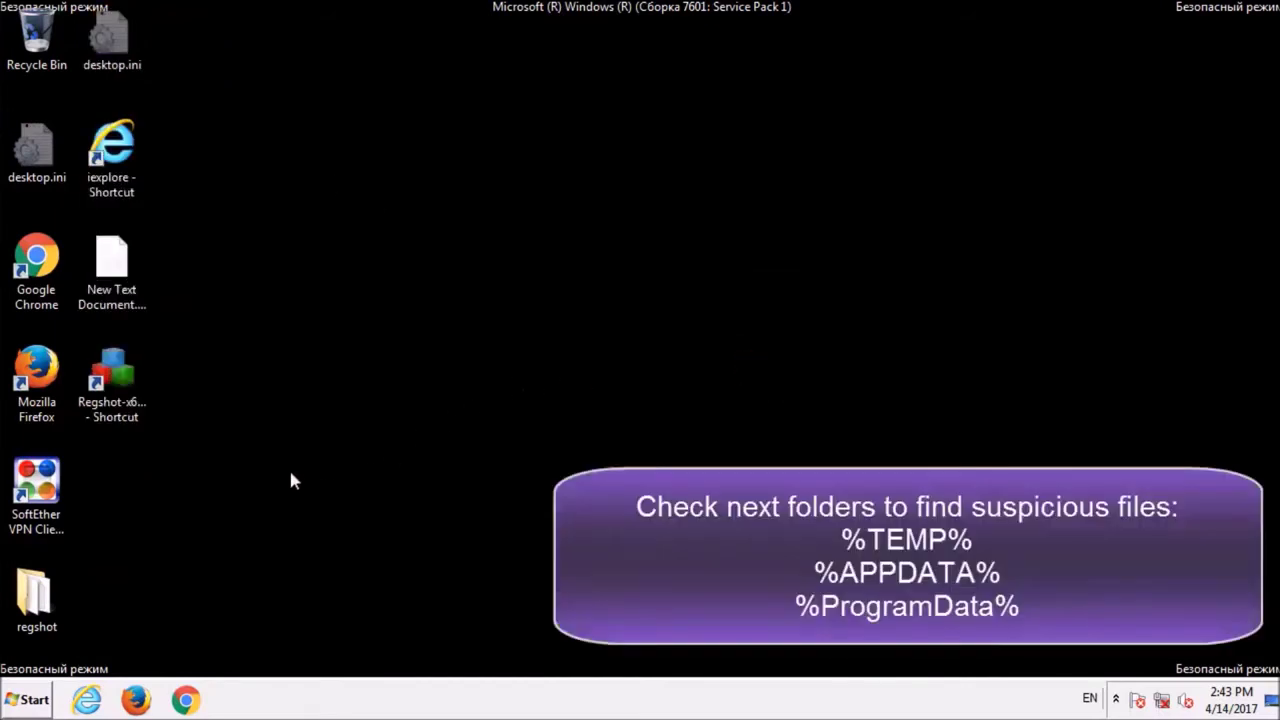
Step: Find %temp% through the system search and open the Temp folder
left_click(28, 698)
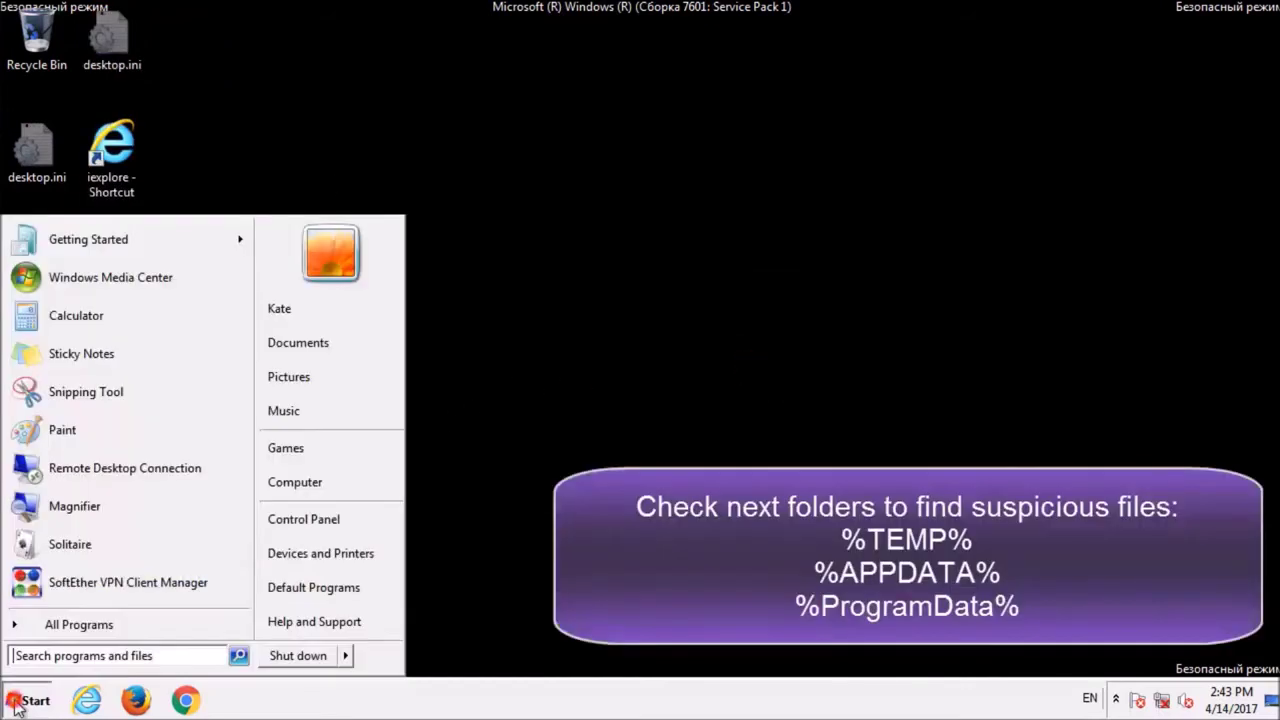
left_click(170, 651)
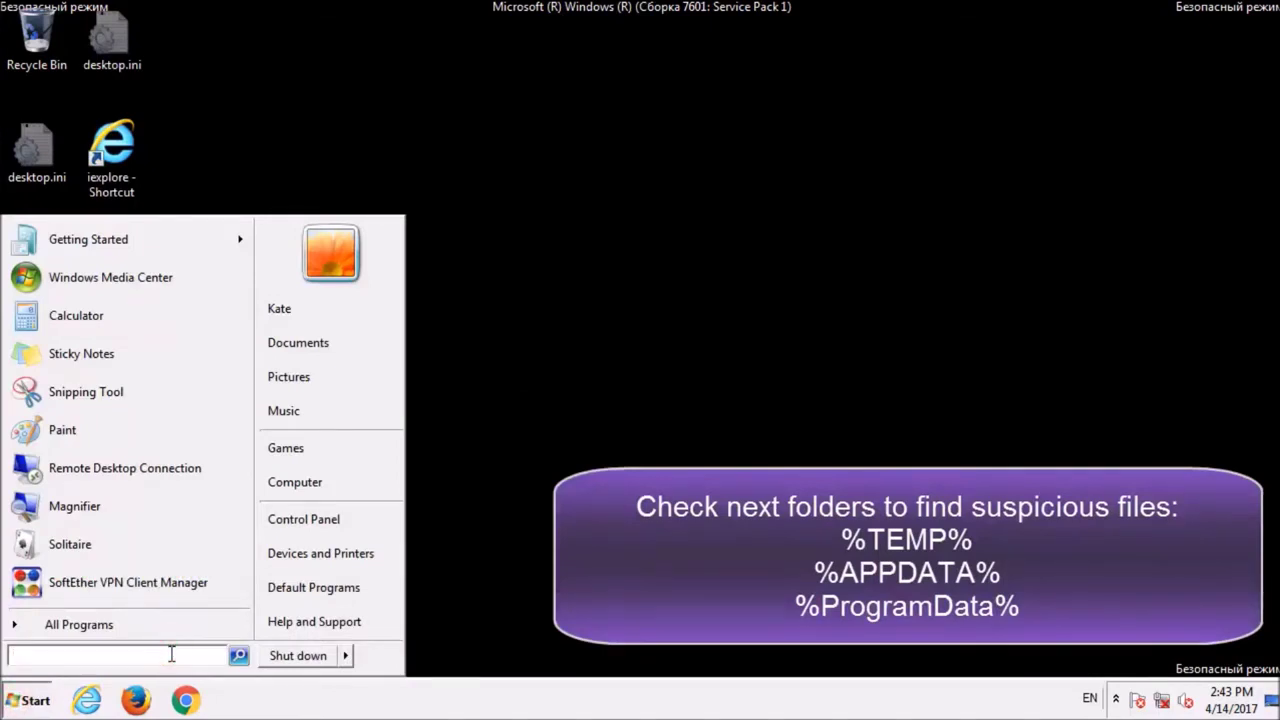
type("%te")
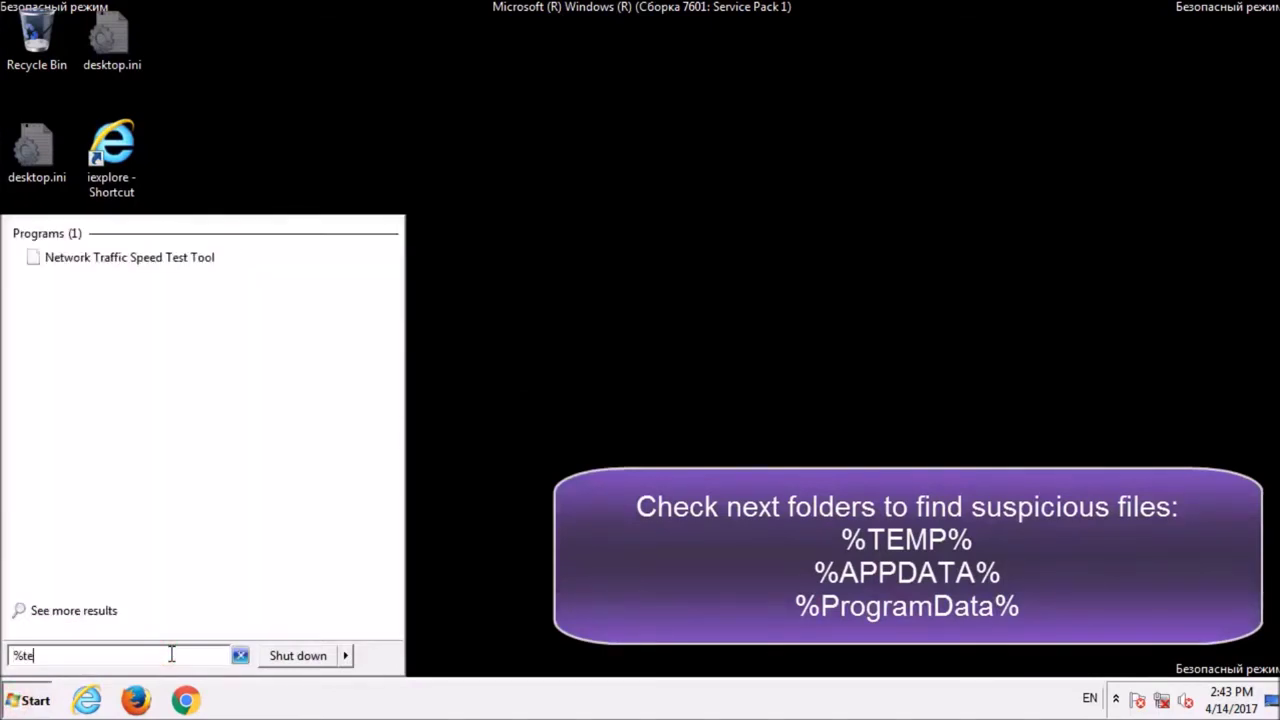
type("mp%")
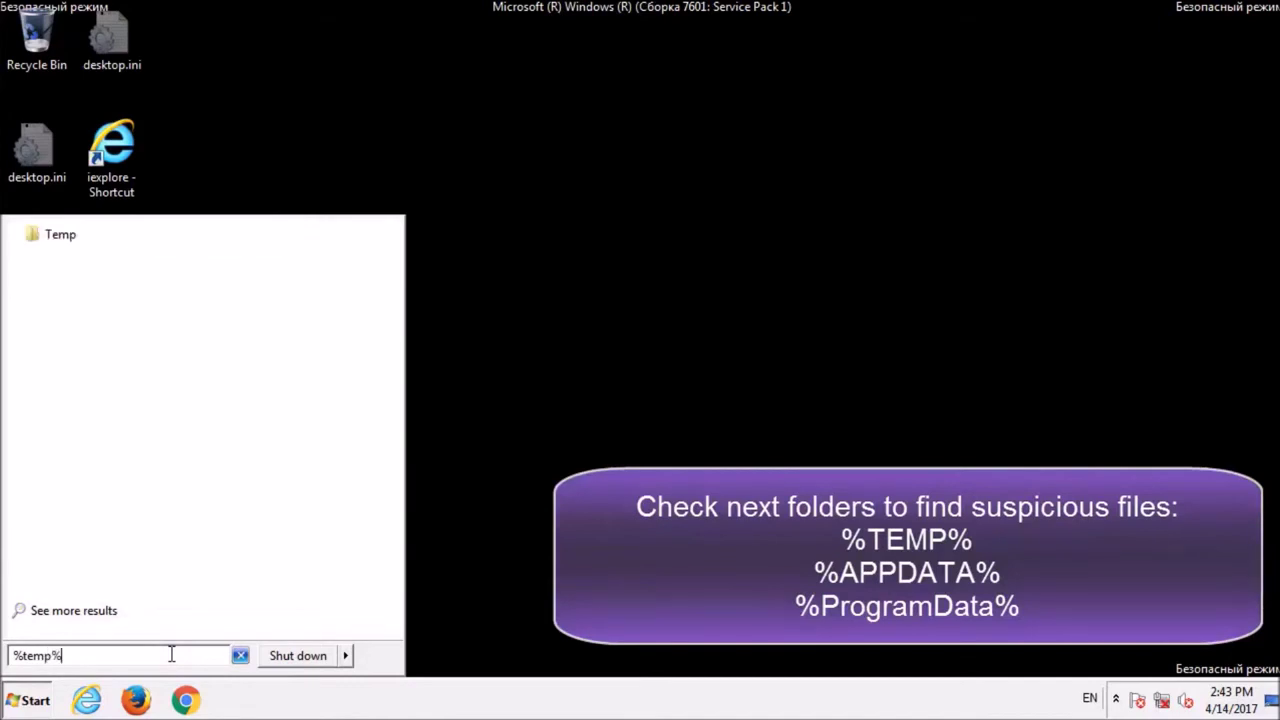
left_click(169, 242)
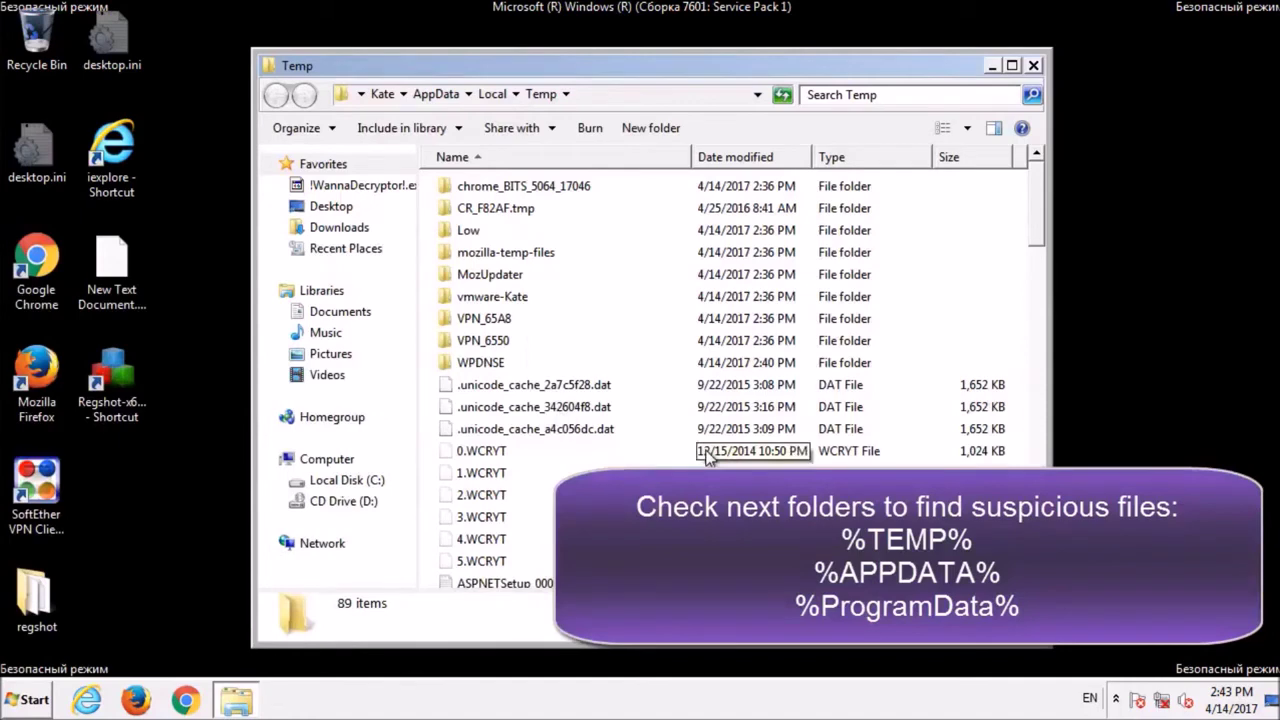
Step: Delete everything in the Temp folder, skipping the file that is in use, and close the window
key("ctrl+a")
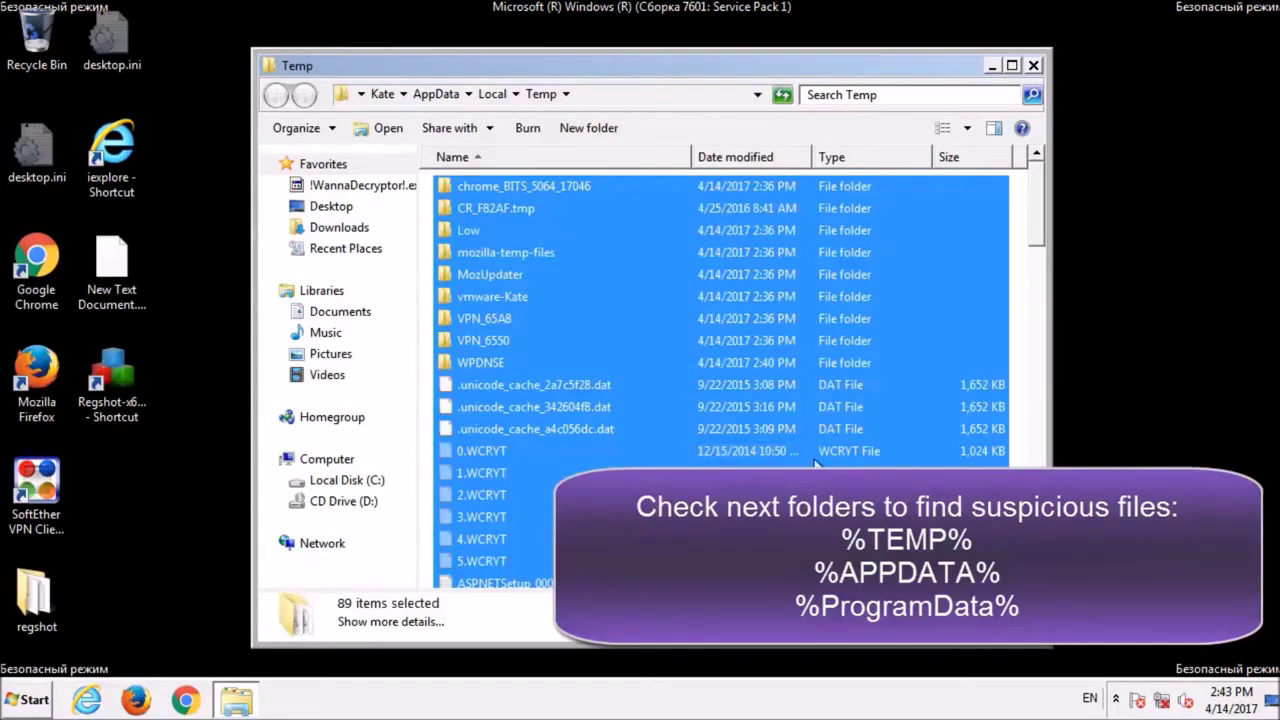
key("Delete")
key("Return")
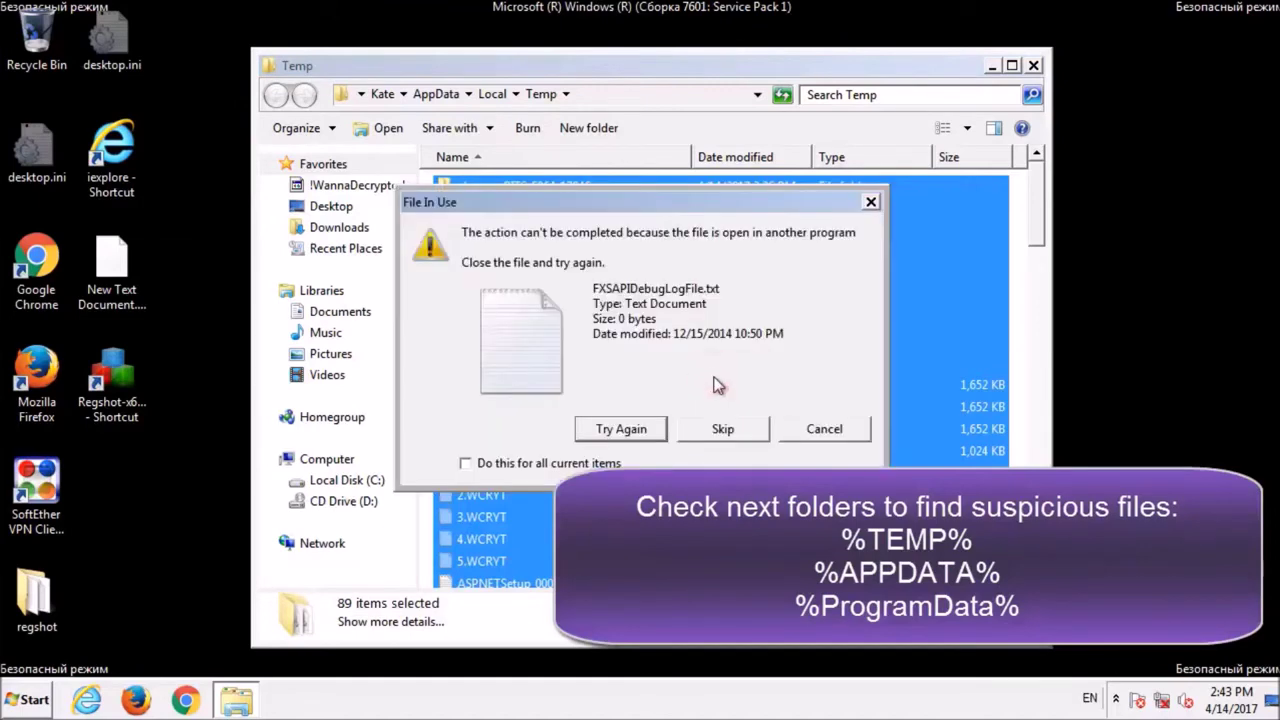
left_click(690, 432)
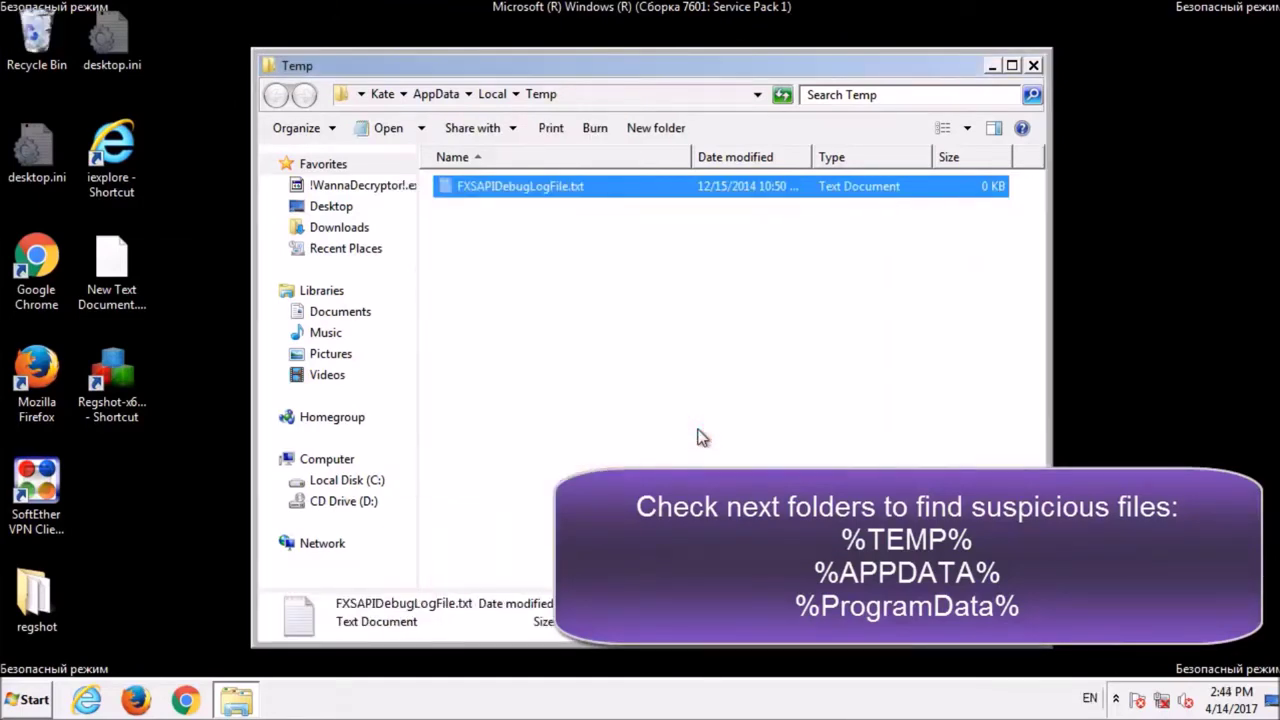
left_click(1035, 66)
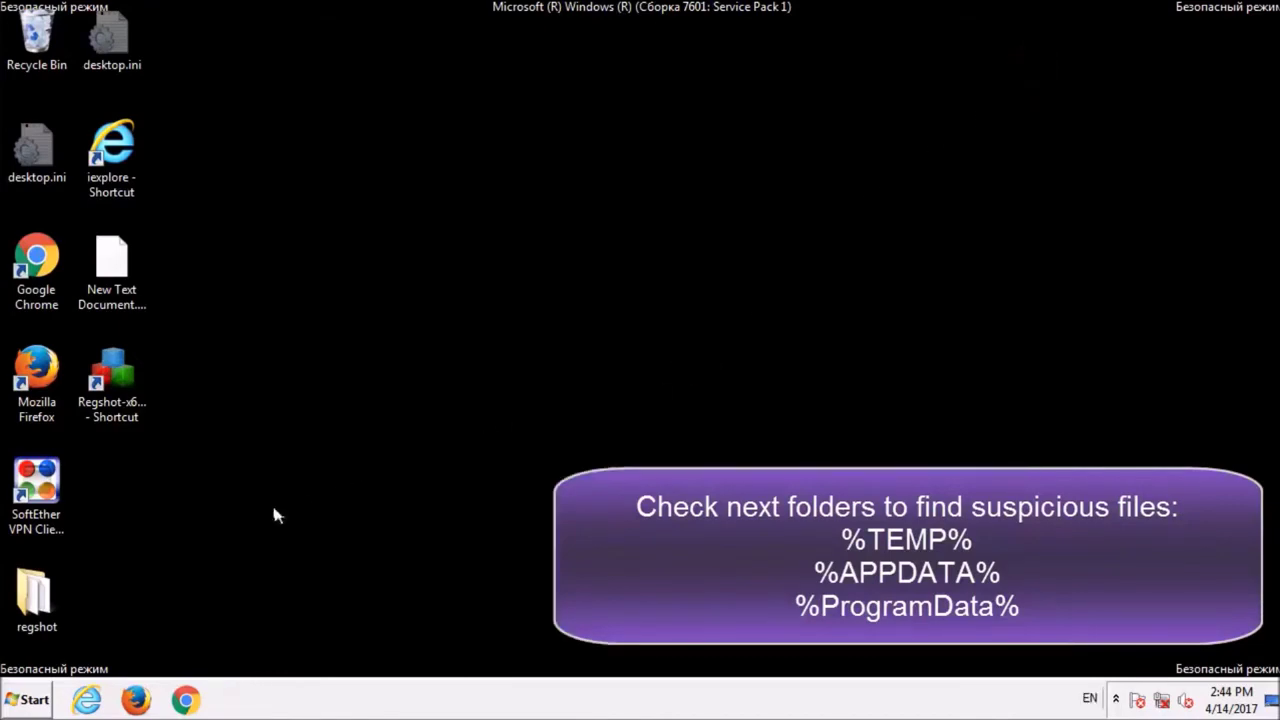
Step: Find %appdata% through the system search and open the Roaming folder
left_click(28, 700)
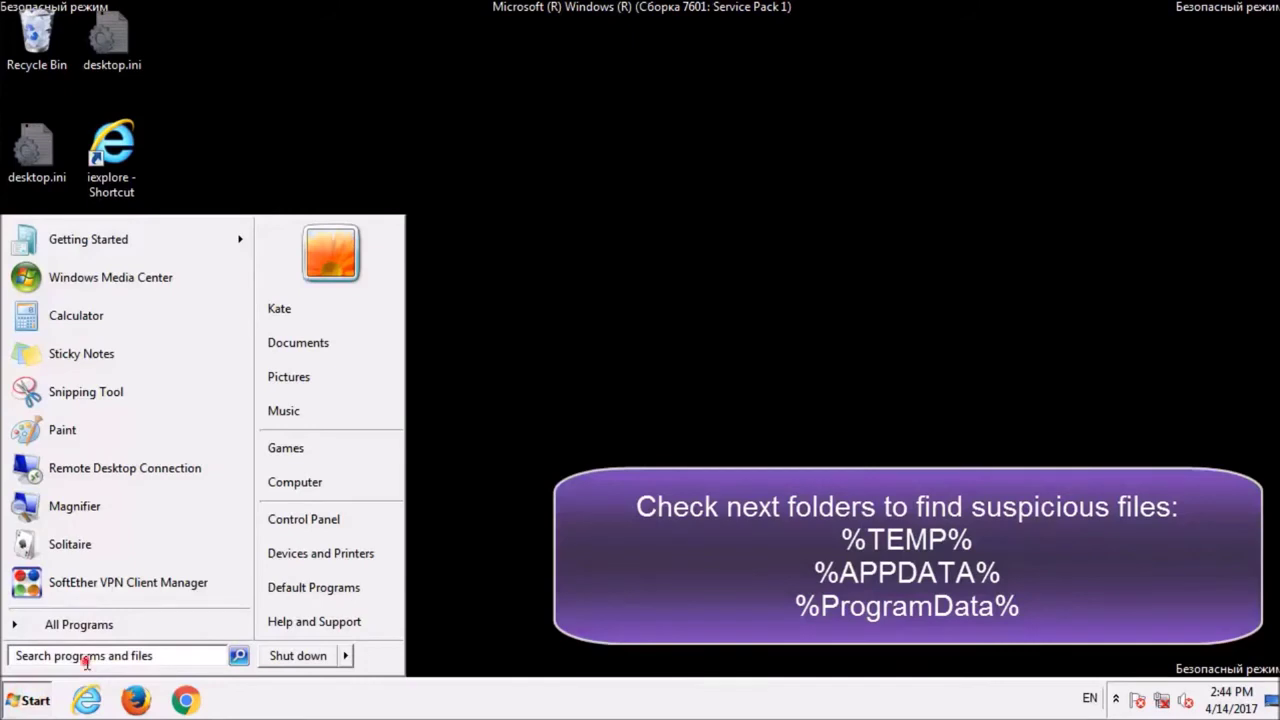
left_click(85, 661)
type("%appda")
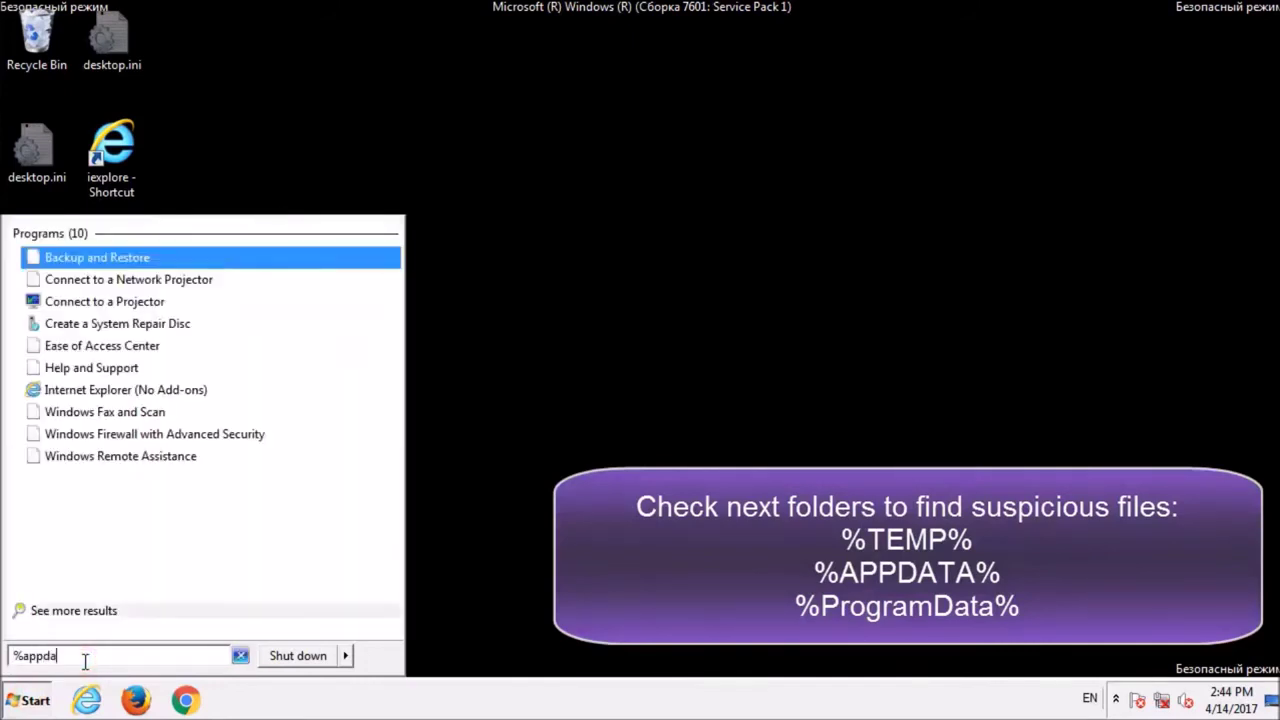
type("ta%")
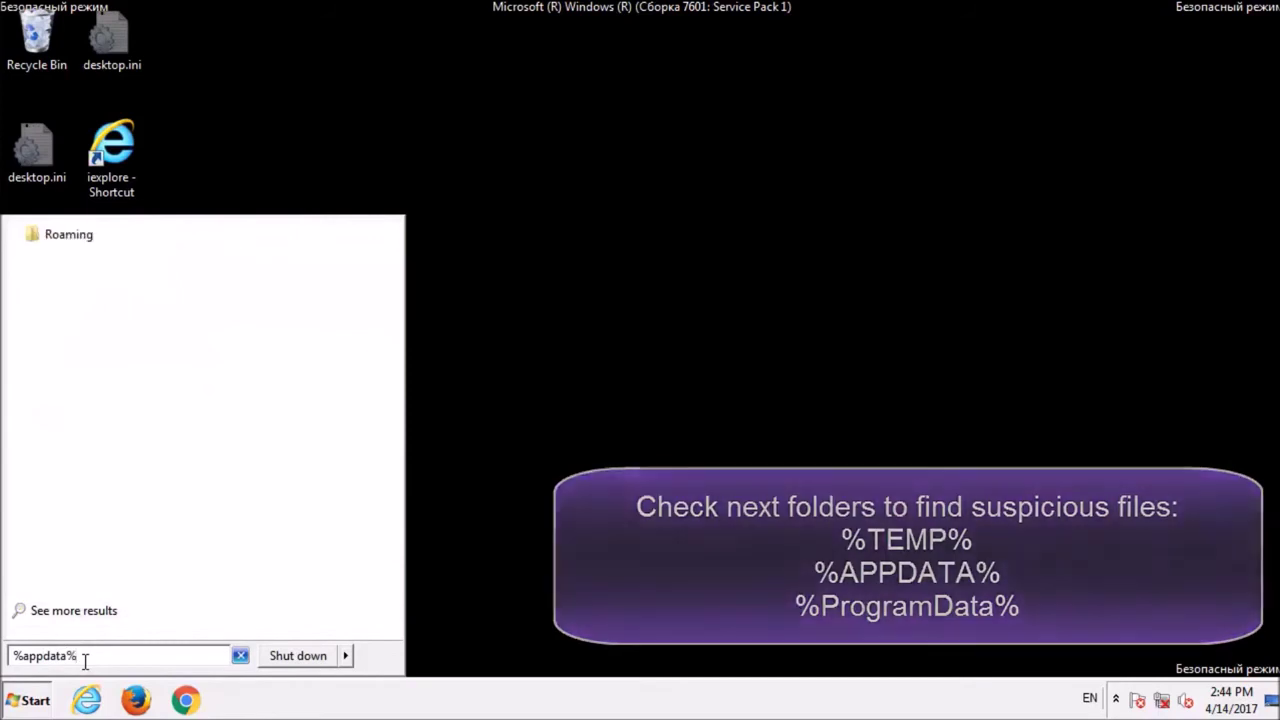
left_click(122, 238)
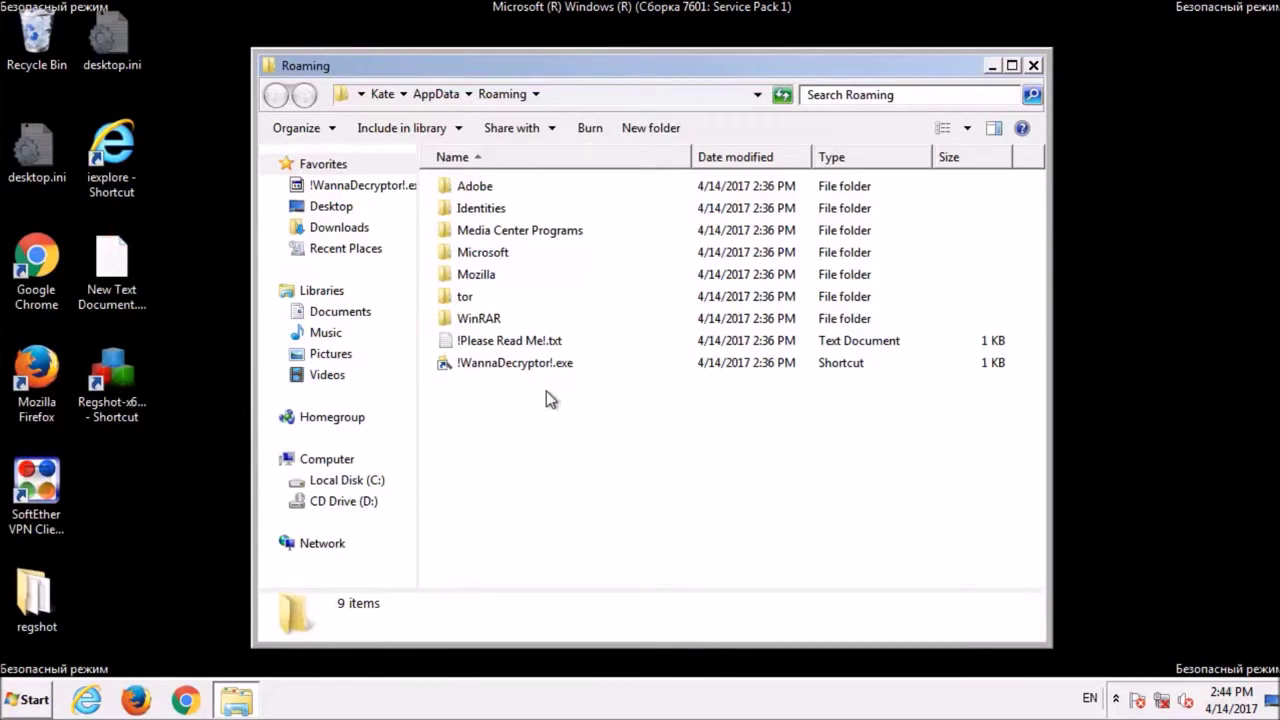
Step: Permanently delete the tor folder, !Please Read Me!.txt and the !WannaDecryptor!.exe shortcut from Roaming, and close the window
left_click_drag(546, 394, 474, 340)
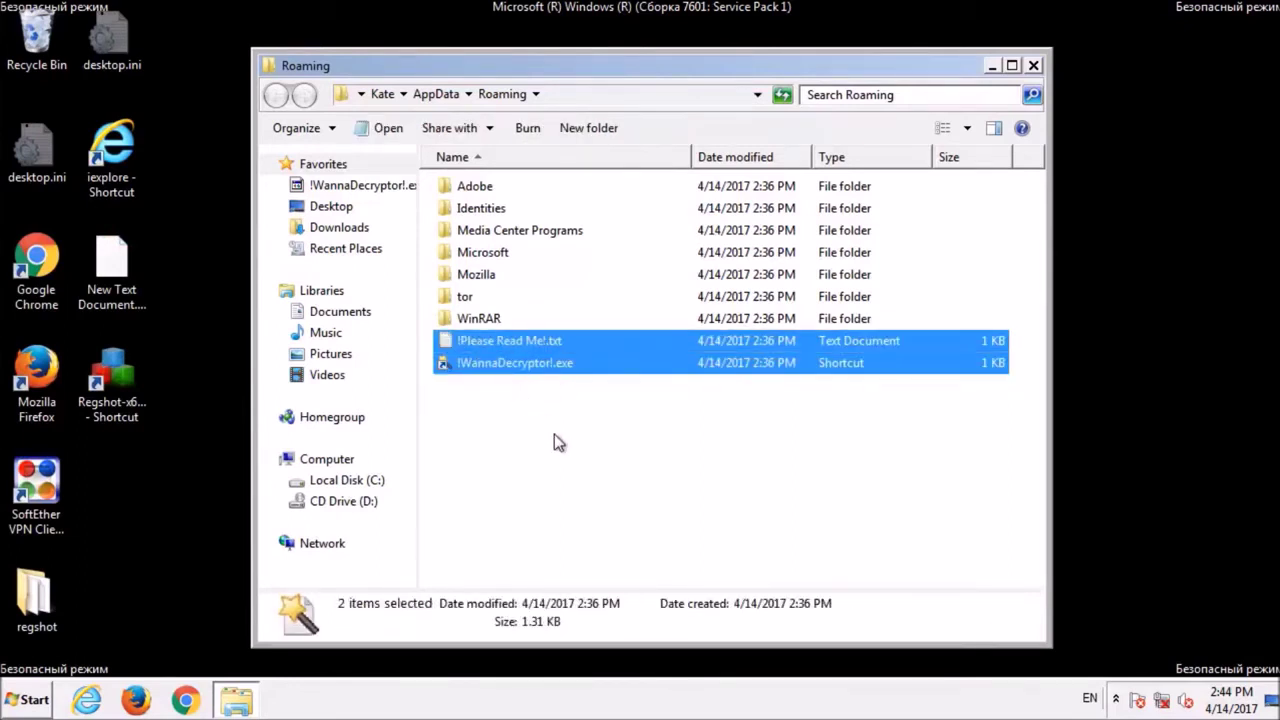
left_click(470, 298, "ctrl")
key("shift+Delete")
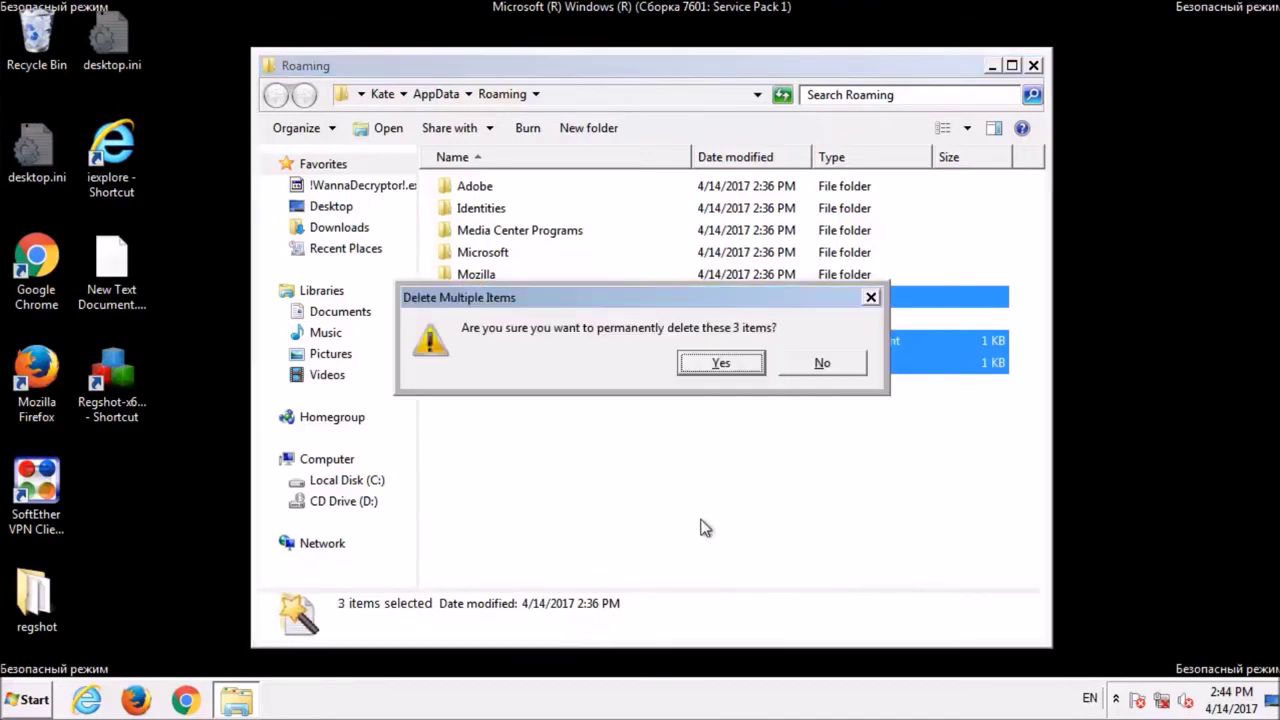
left_click(722, 362)
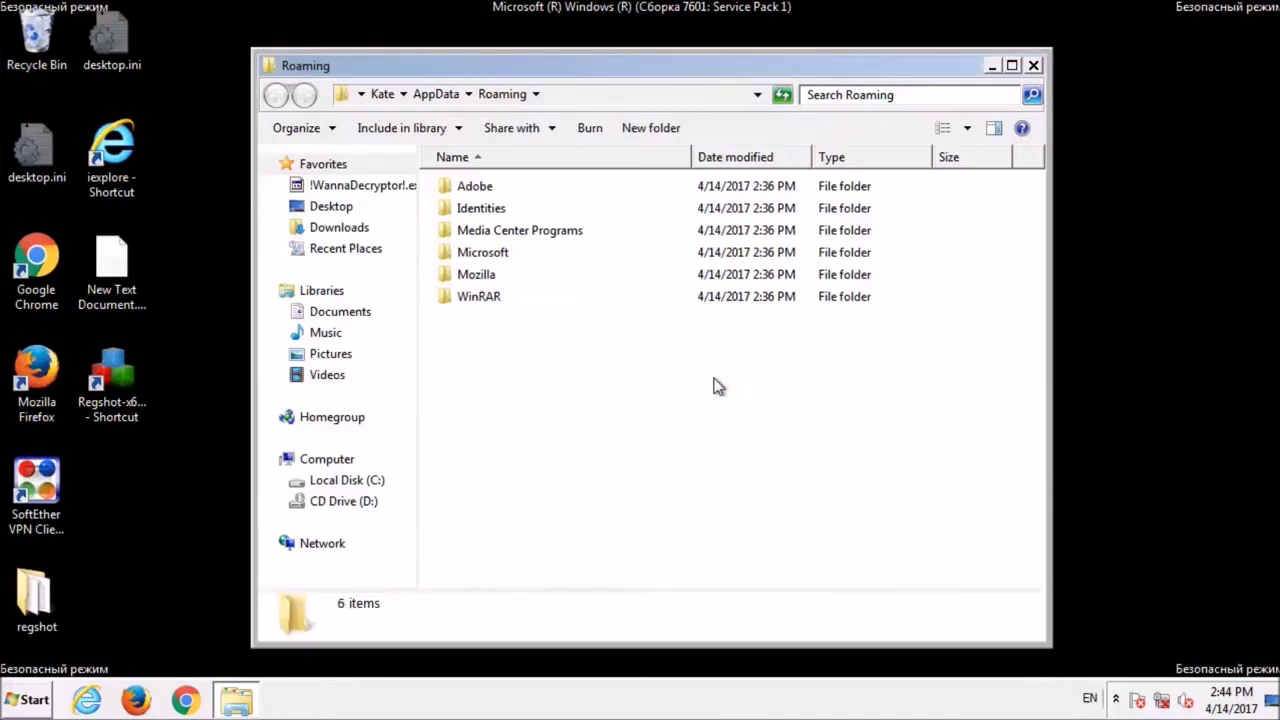
left_click(1036, 66)
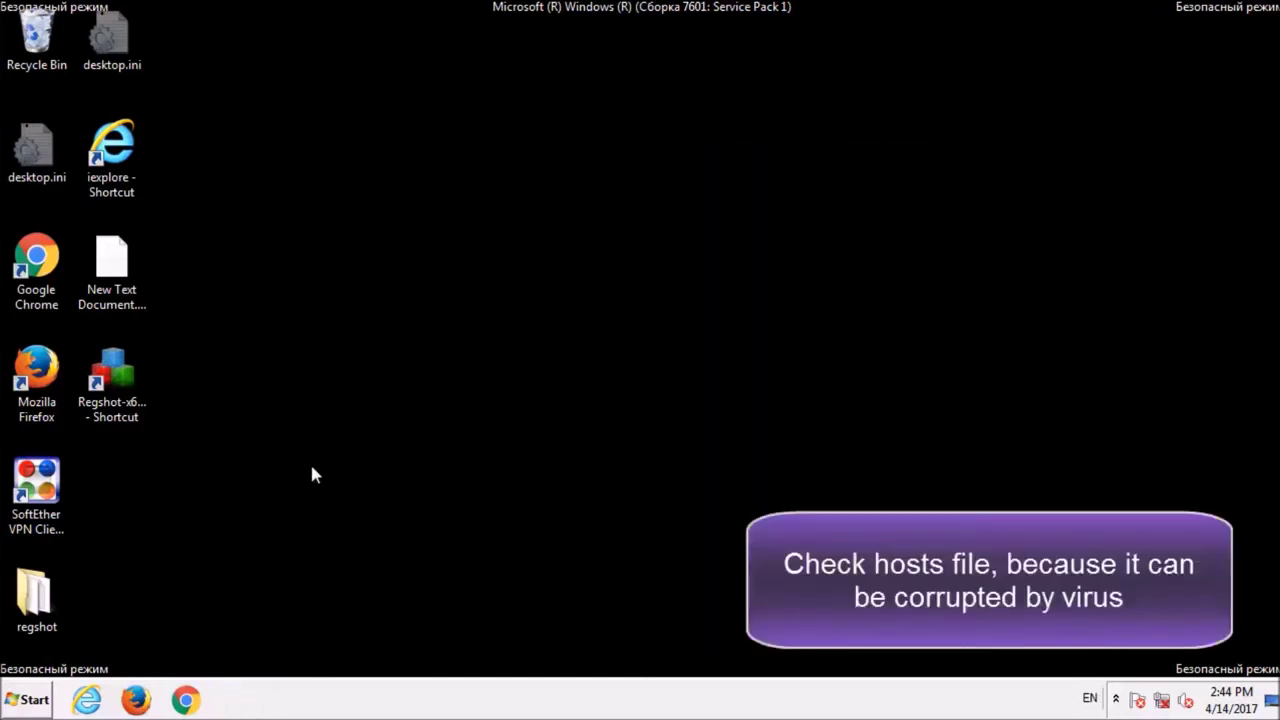
Step: Browse from Computer to the folder C:\Windows\System32\drivers\etc
left_click(30, 700)
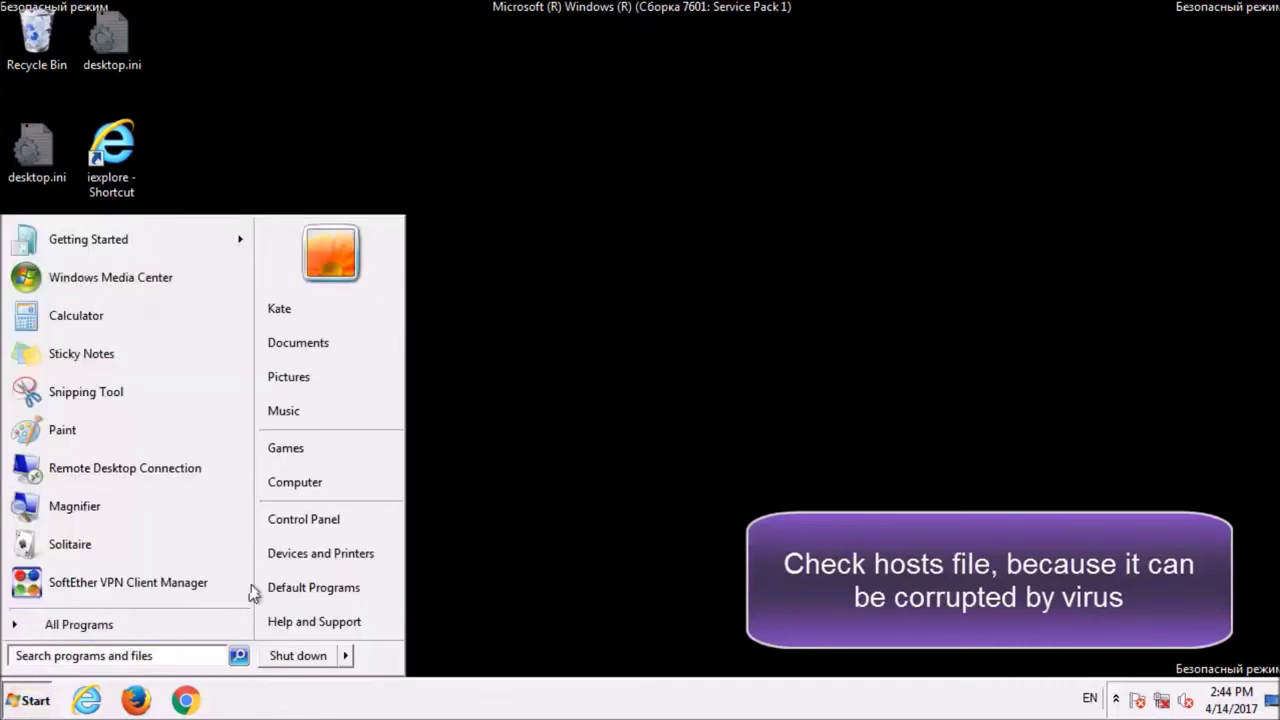
left_click(367, 483)
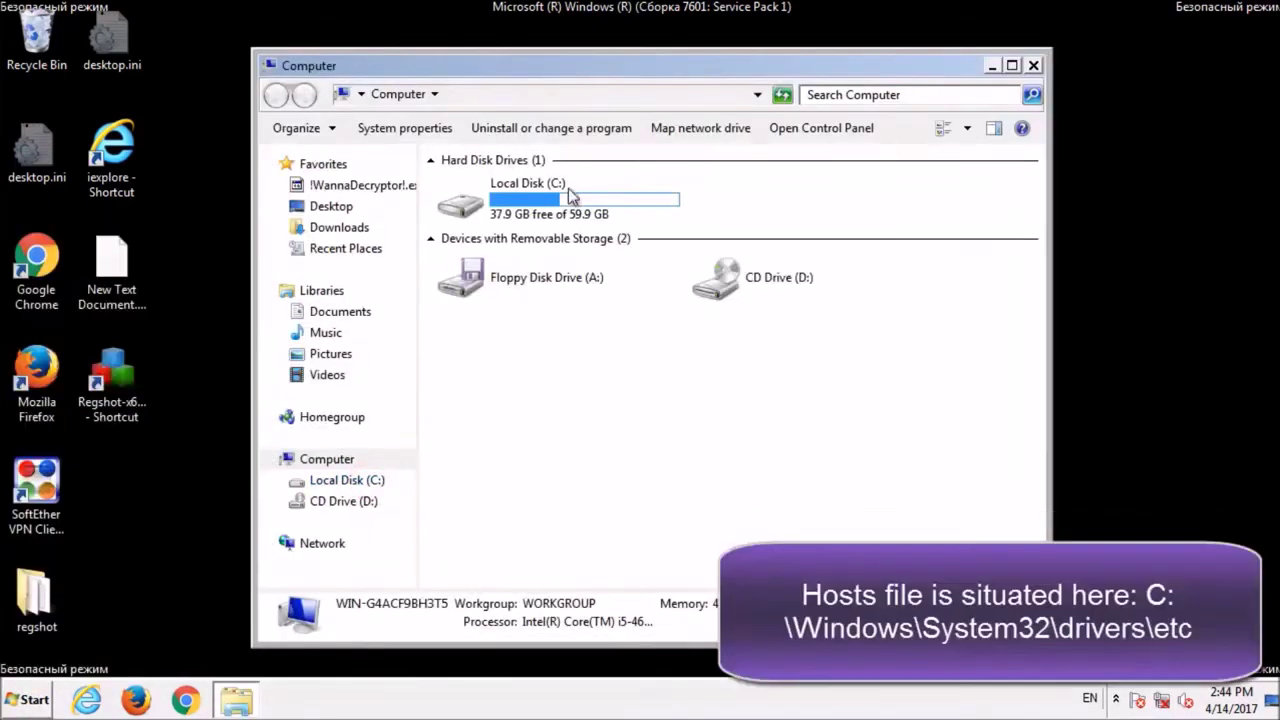
double_click(572, 195)
left_click(575, 190)
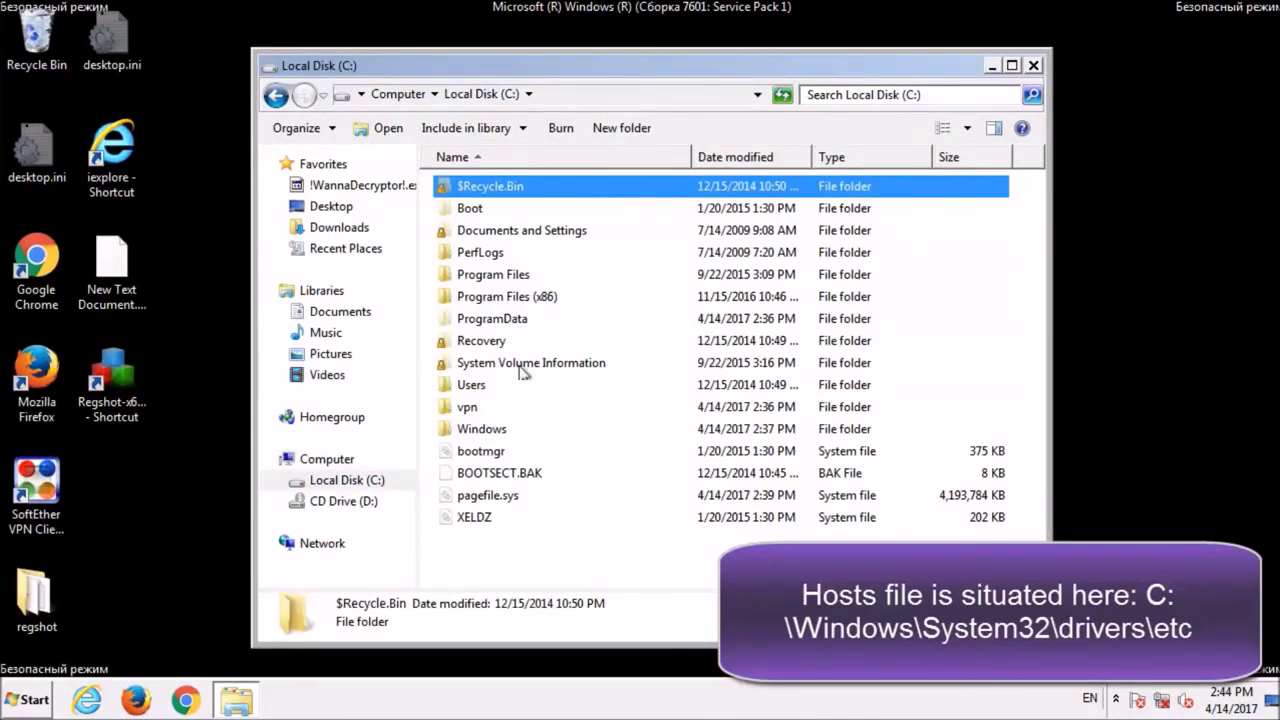
double_click(482, 429)
scroll(516, 432, "down", 3)
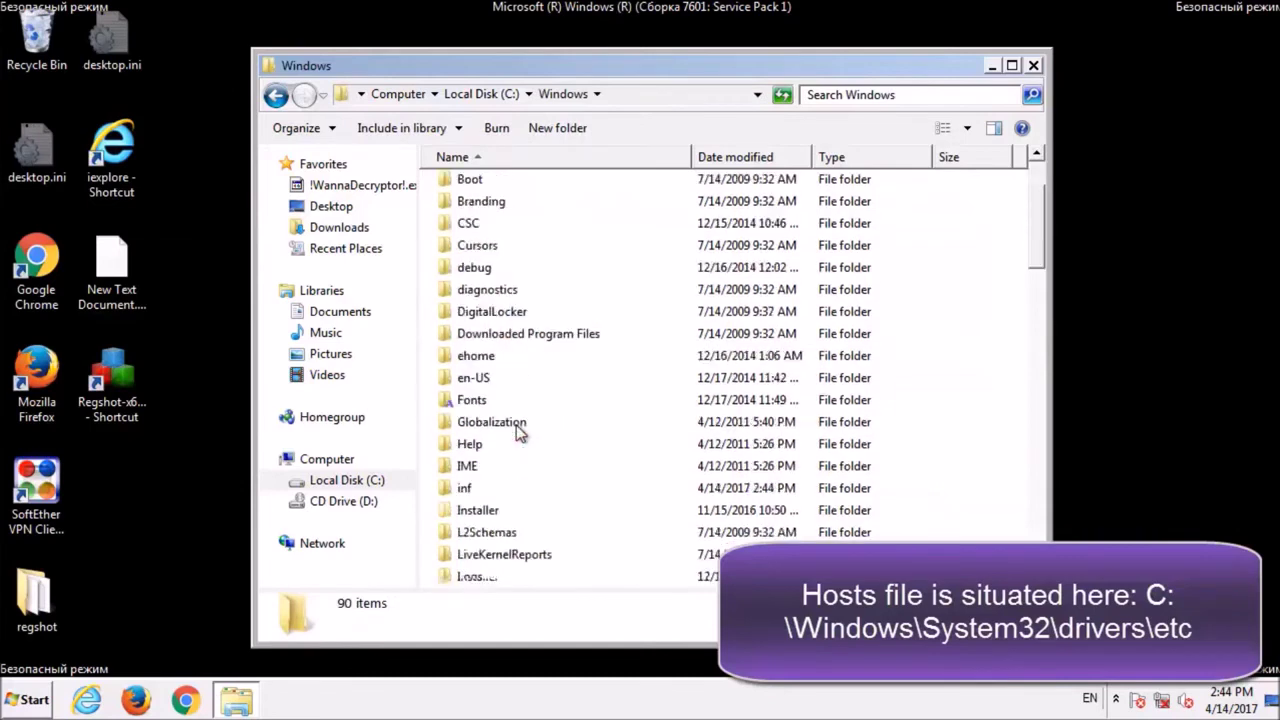
scroll(516, 425, "down", 8)
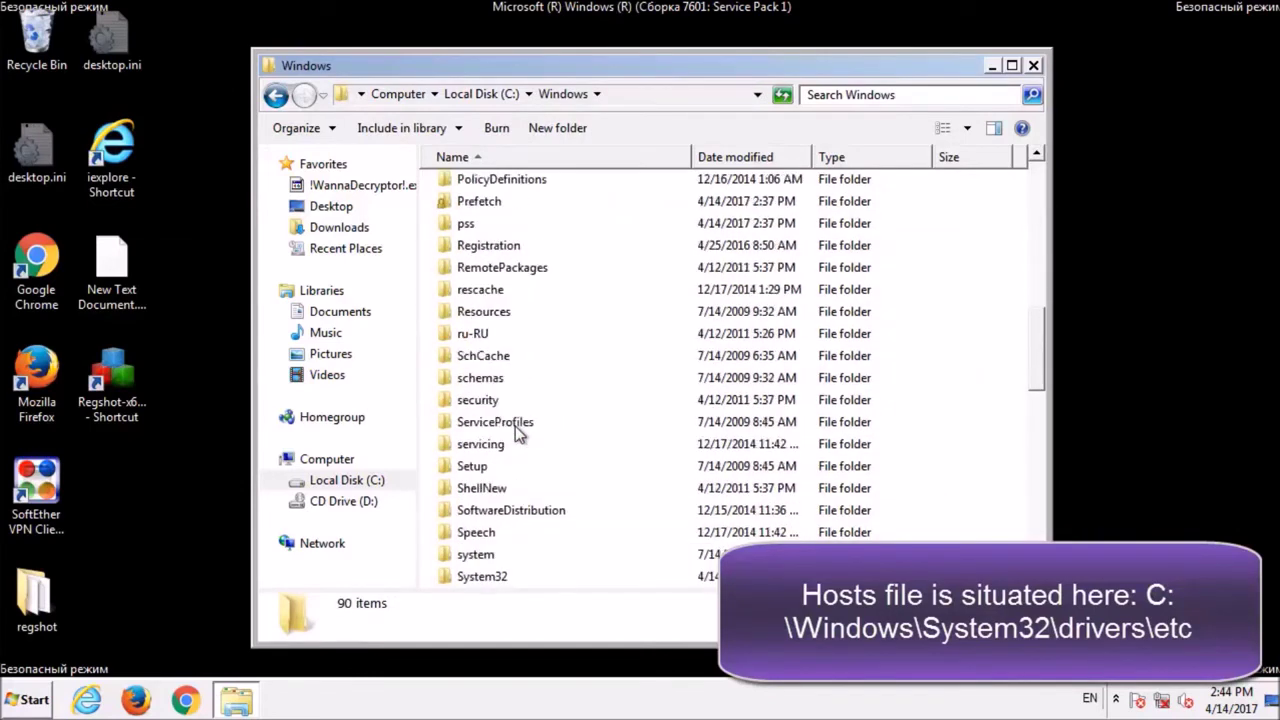
double_click(480, 576)
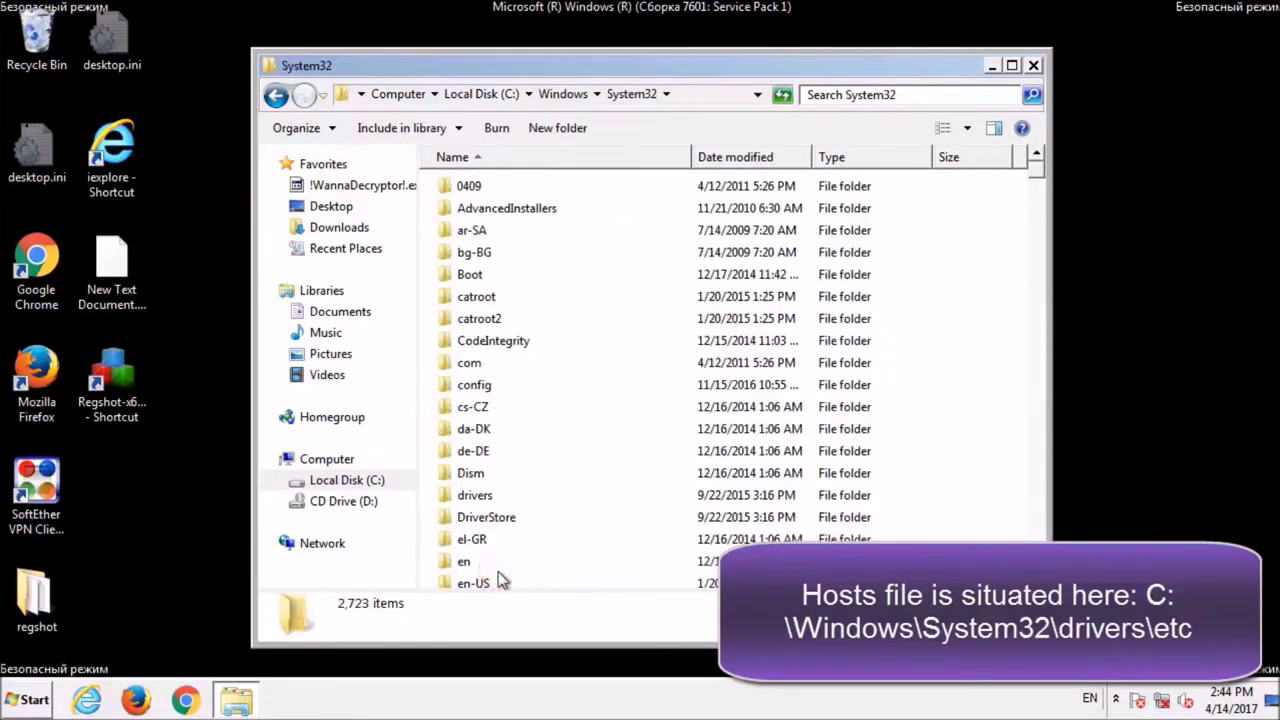
double_click(489, 495)
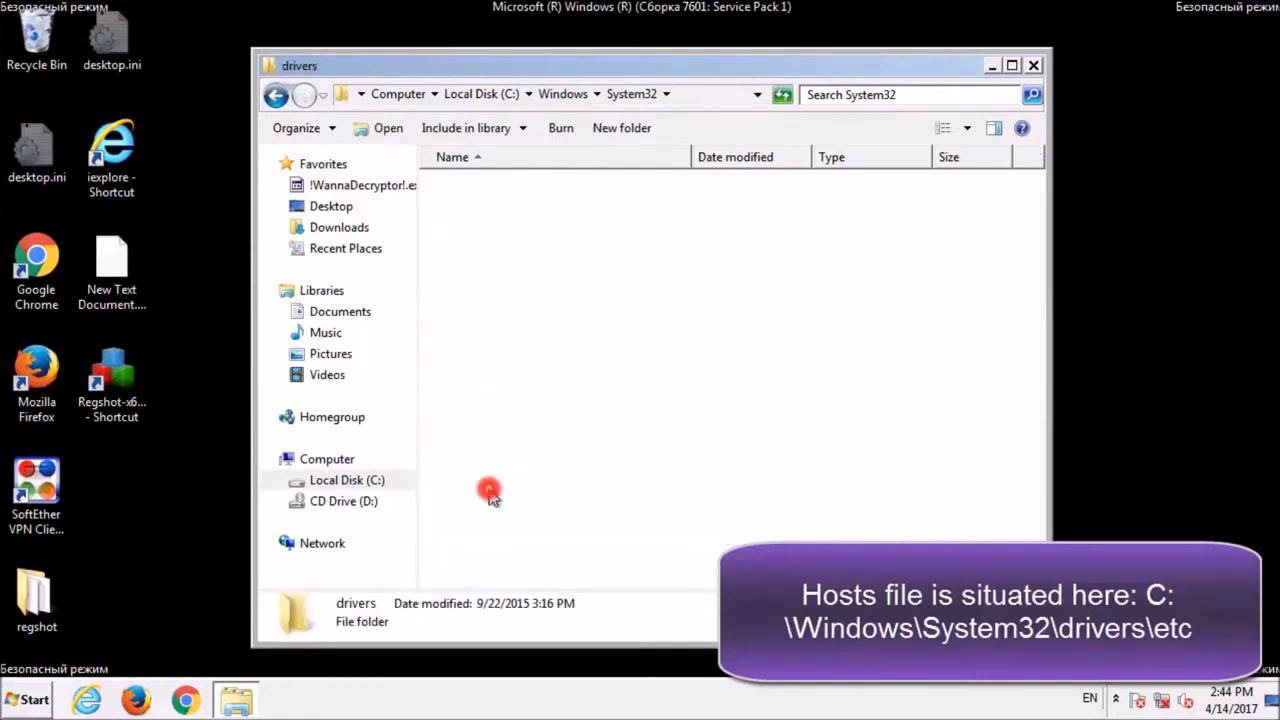
double_click(484, 209)
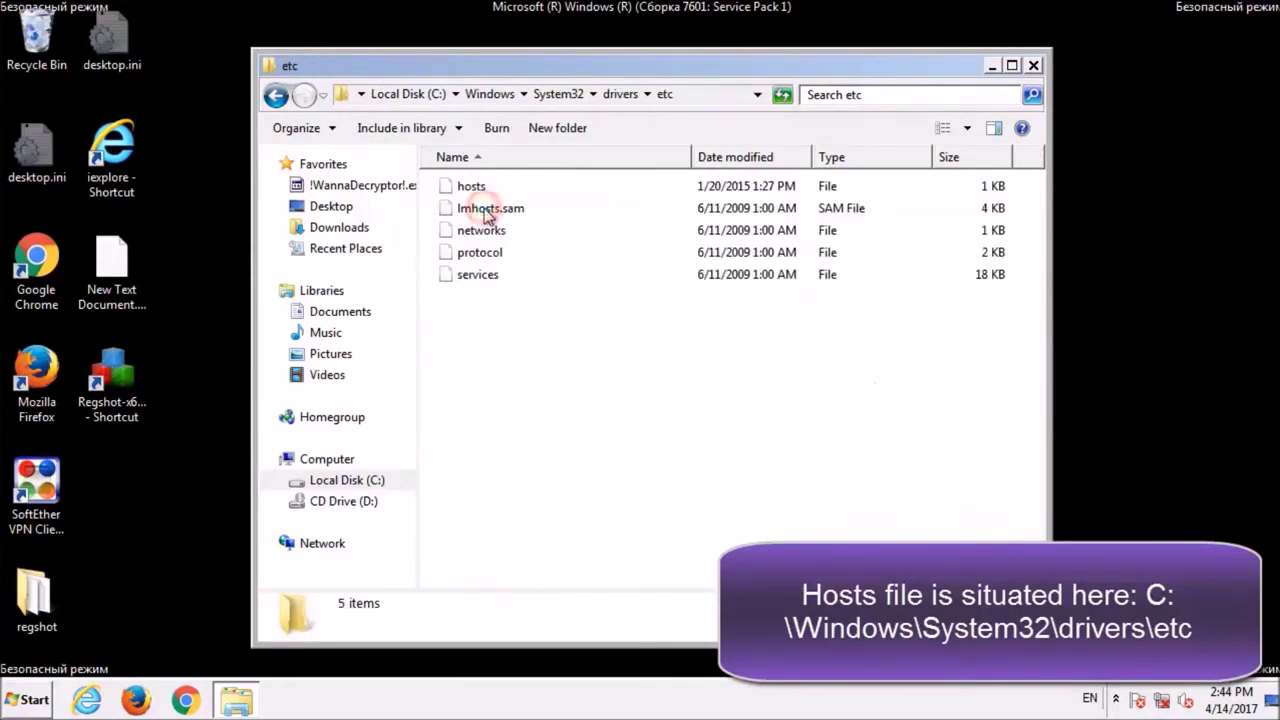
Step: Open the hosts file in WordPad to check it for unknown website entries
double_click(468, 185)
left_click(666, 340)
left_click(792, 548)
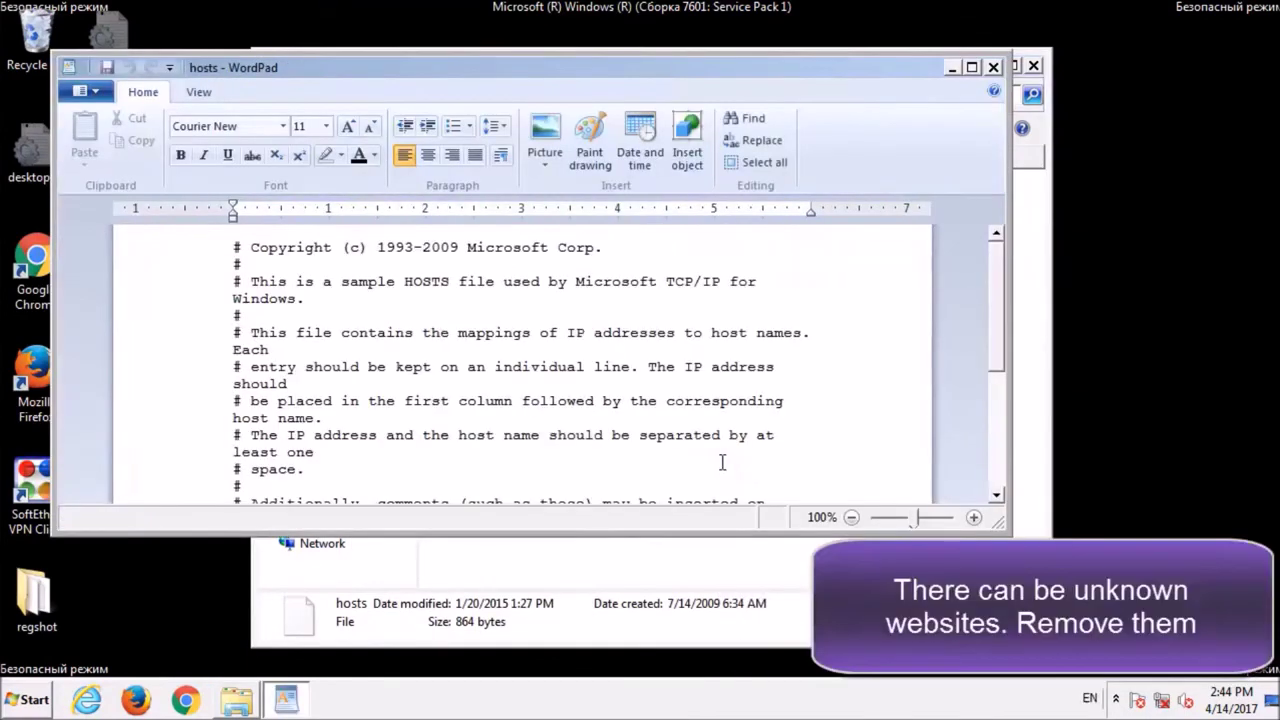
Step: Review the hosts file to its end for unknown website entries, and close the file and its folder window
scroll(723, 464, "down", 5)
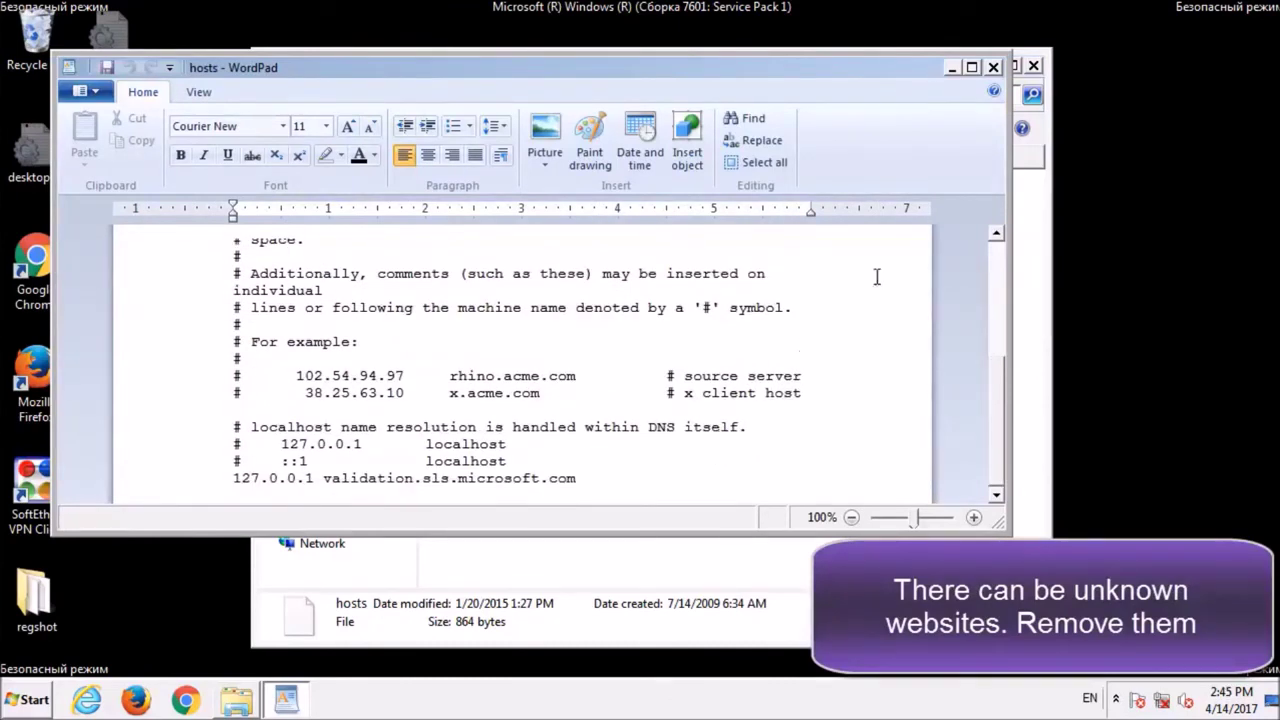
left_click(995, 68)
left_click(1034, 66)
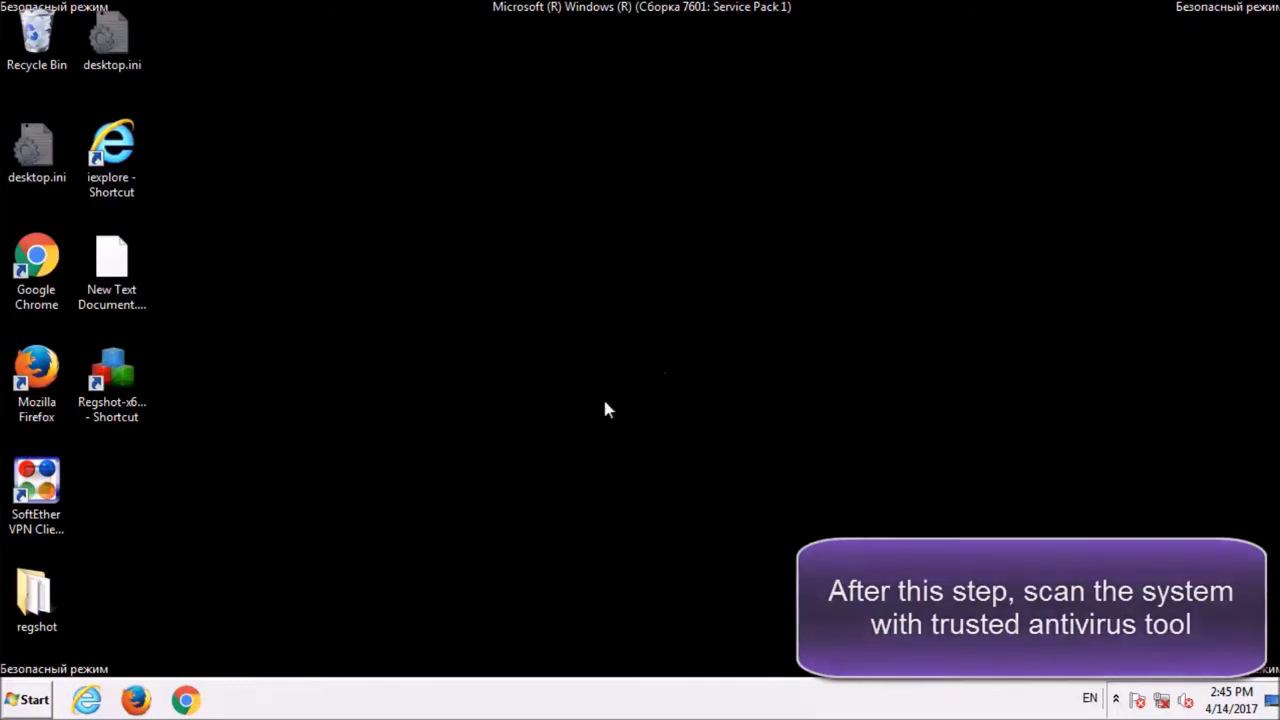
Step: Find msconfig.exe through the system search and launch System Configuration
left_click(30, 699)
left_click(70, 656)
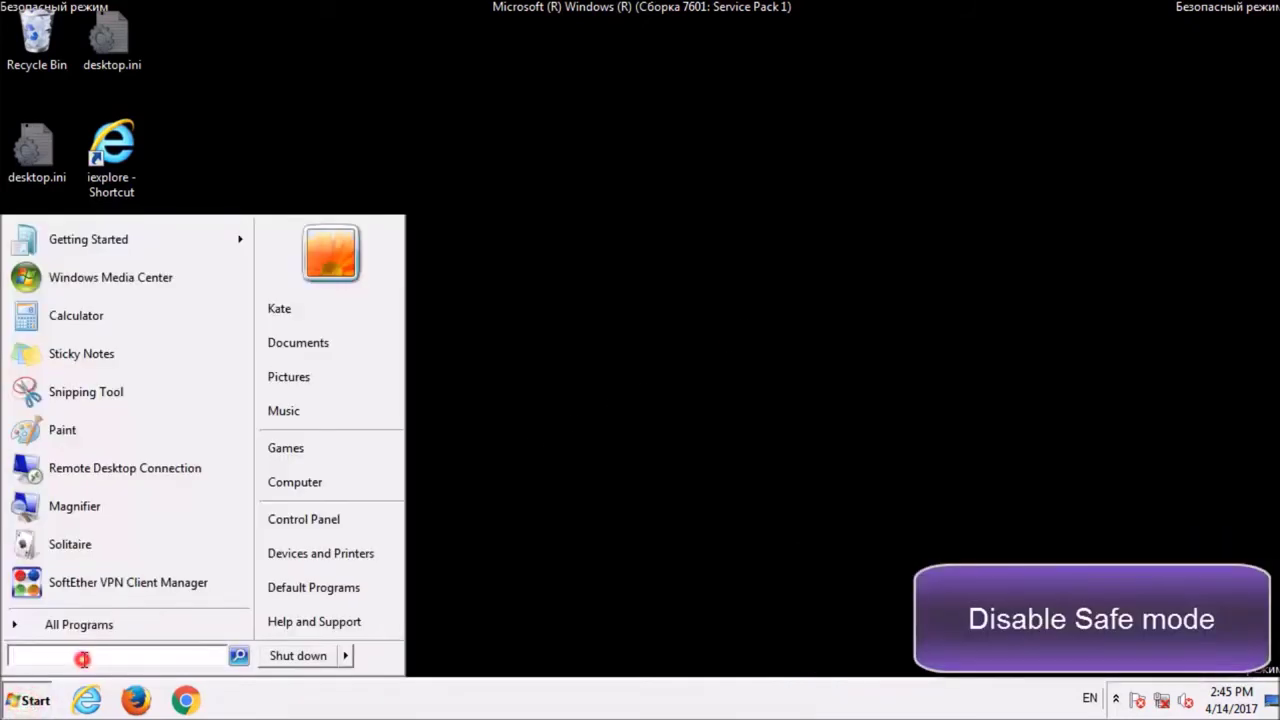
type("msconfig.exe")
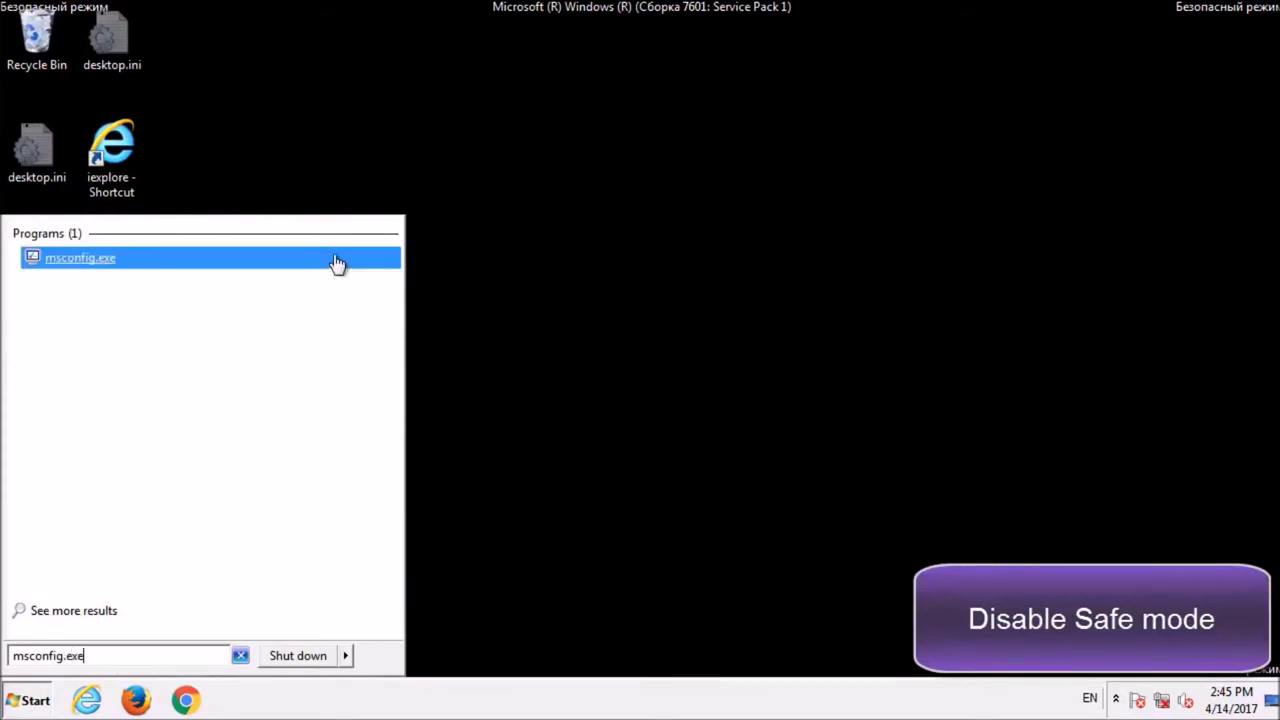
left_click(337, 259)
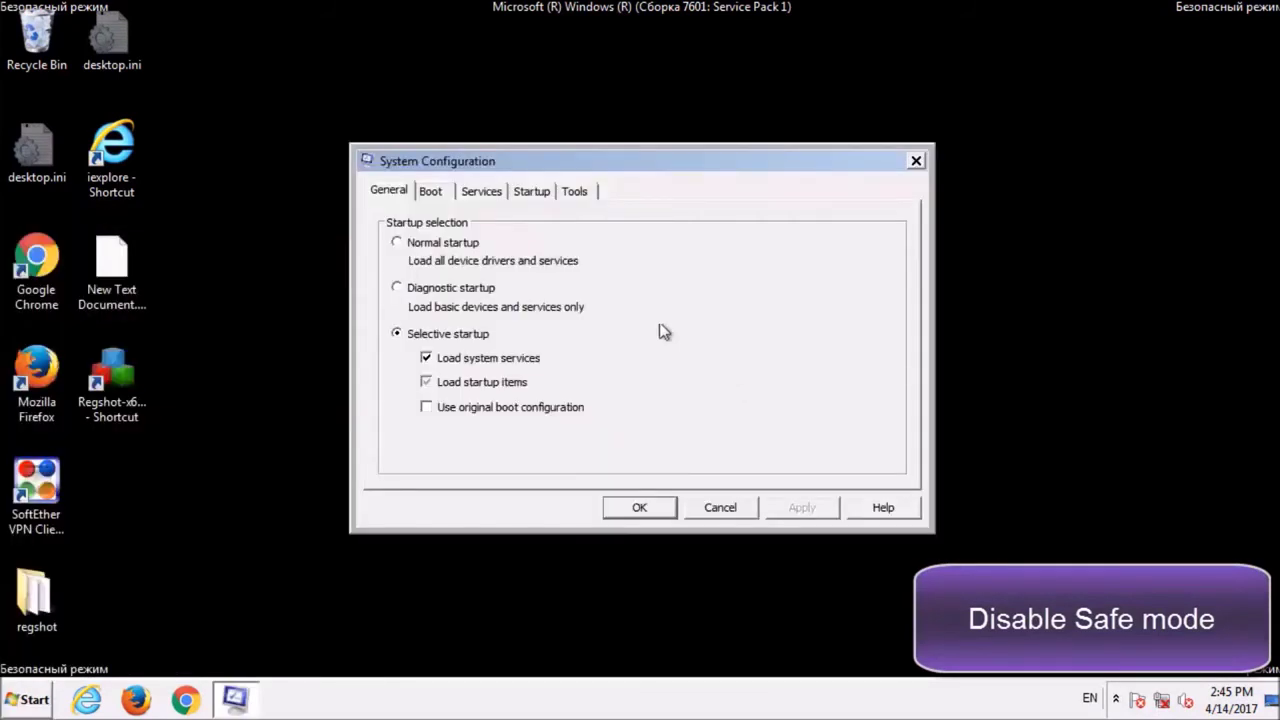
Step: Turn off Safe boot in the Windows 7 boot options, apply the change and restart the computer
left_click(431, 193)
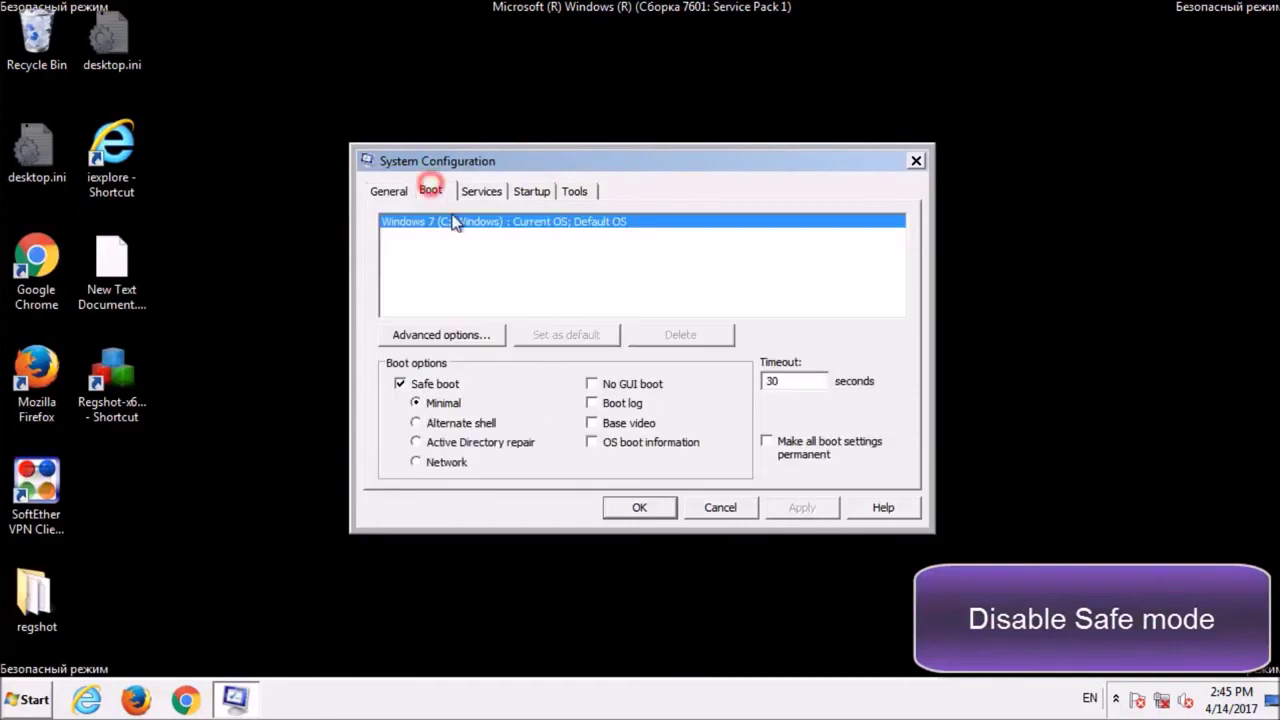
left_click(441, 388)
left_click(642, 508)
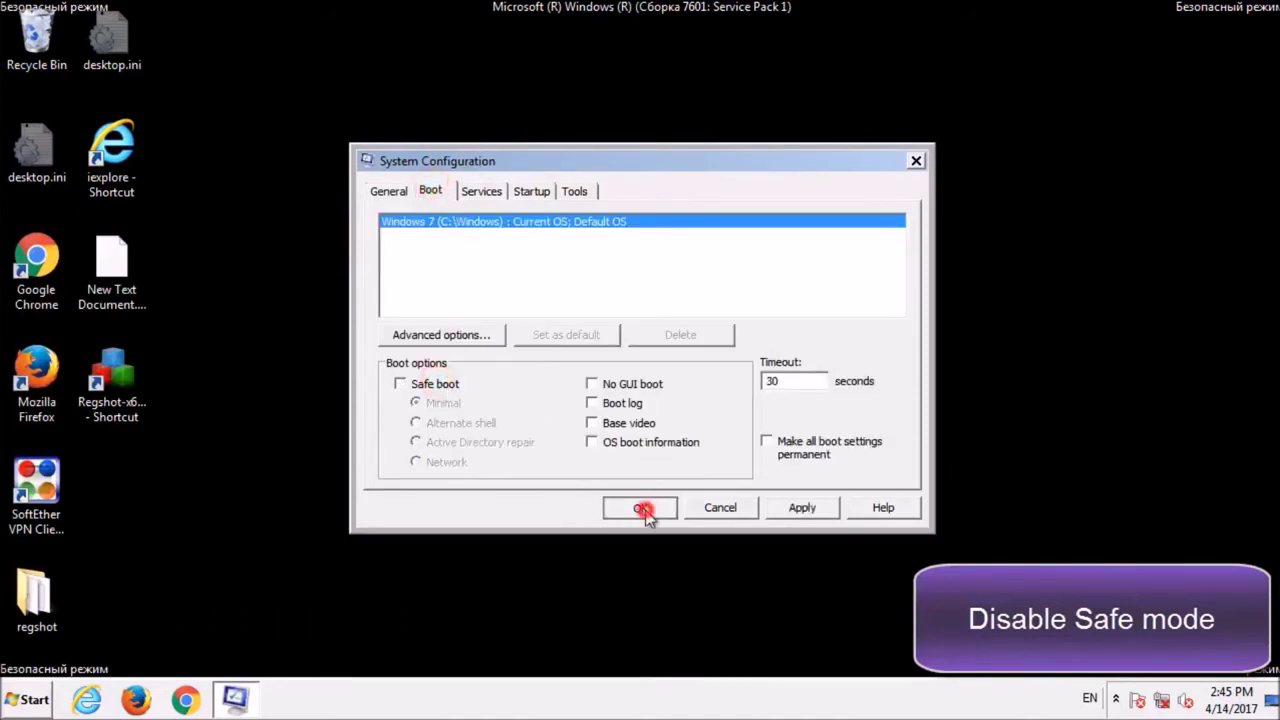
left_click(596, 392)
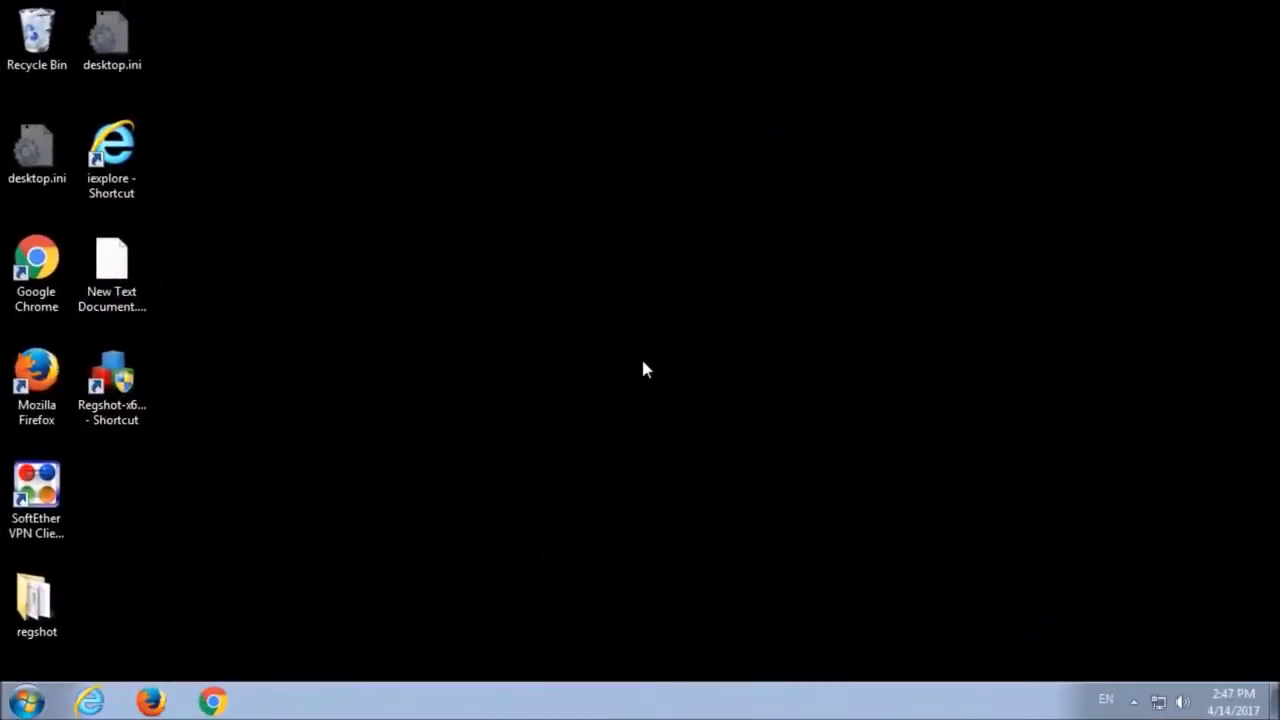
Step: Open the regshot folder on the desktop to examine its encrypted .WCRY files, and close it
left_click(642, 362)
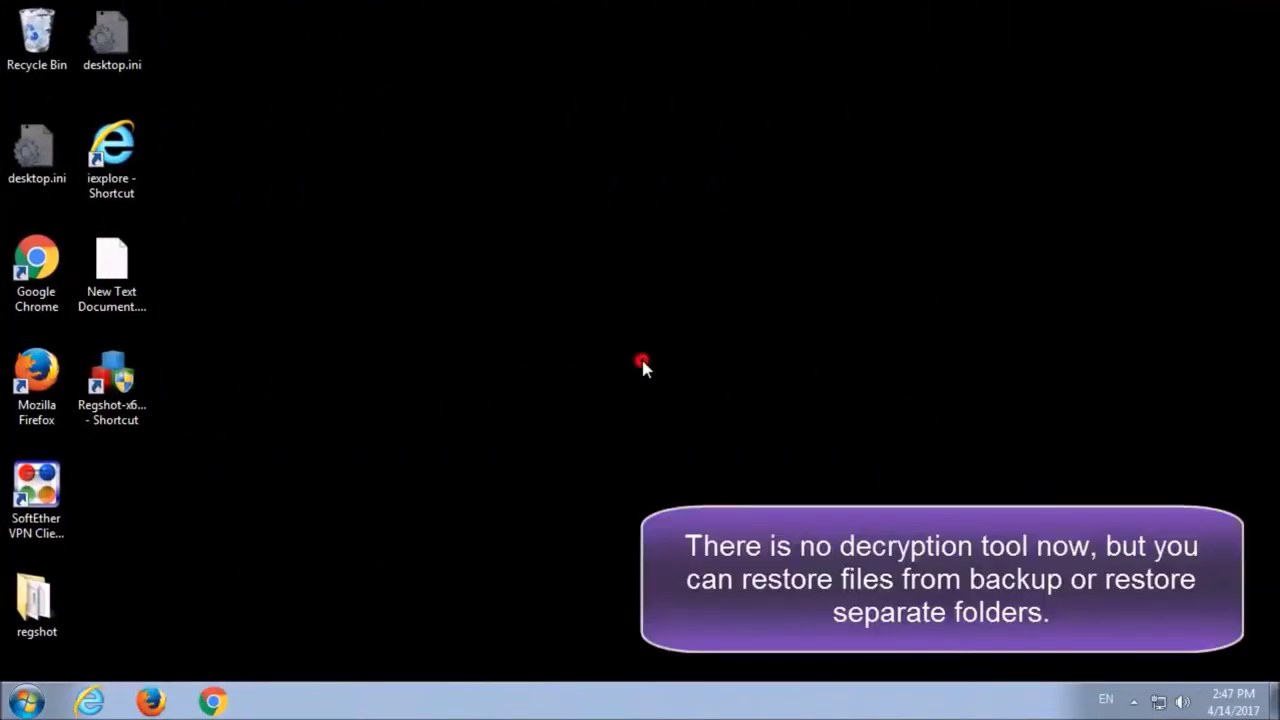
left_click(63, 607)
right_click(63, 607)
key("Escape")
left_click(268, 597)
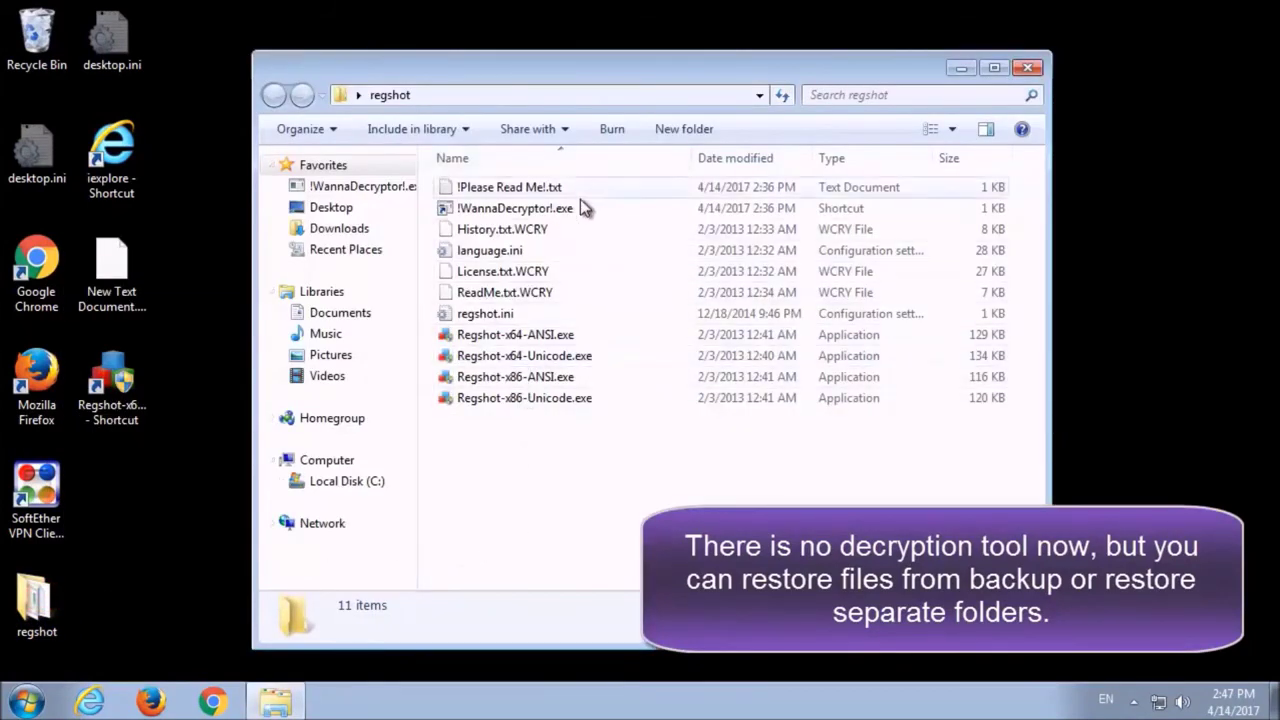
left_click(1027, 67)
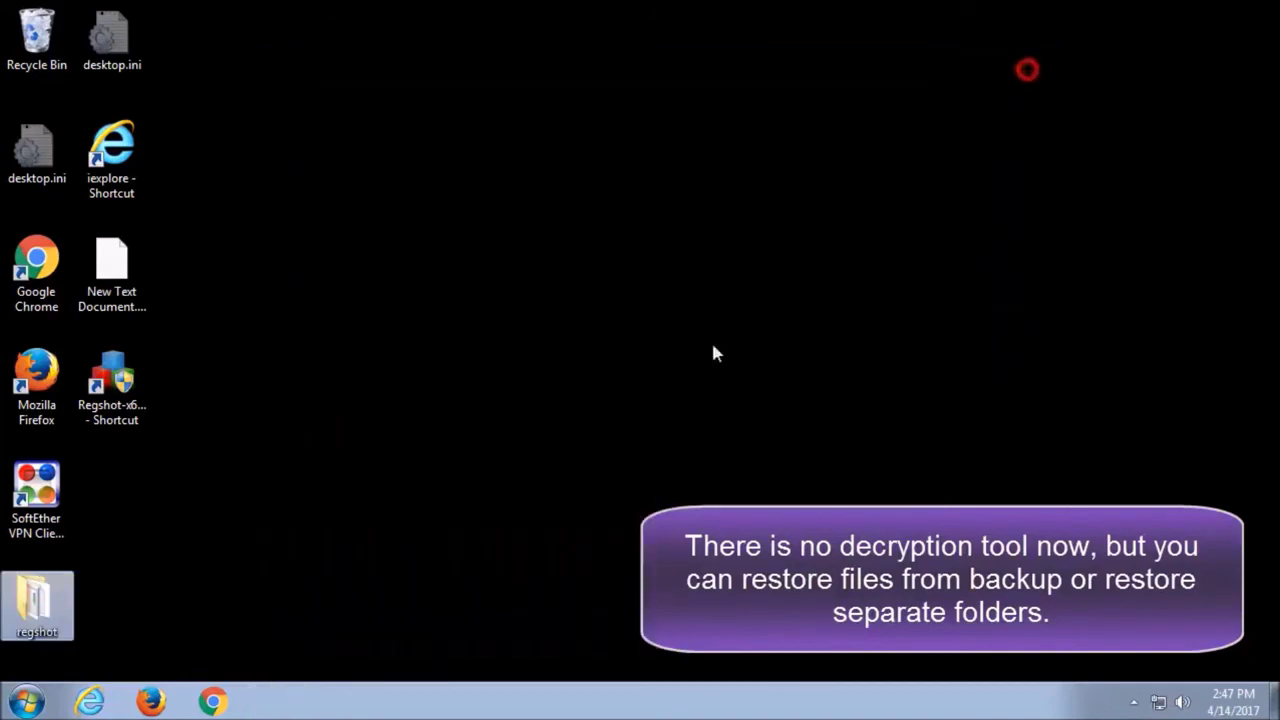
Step: Restore the desktop folder regshot to its previous version from 9/22/2015 3:16 PM, and close its properties
right_click(50, 608)
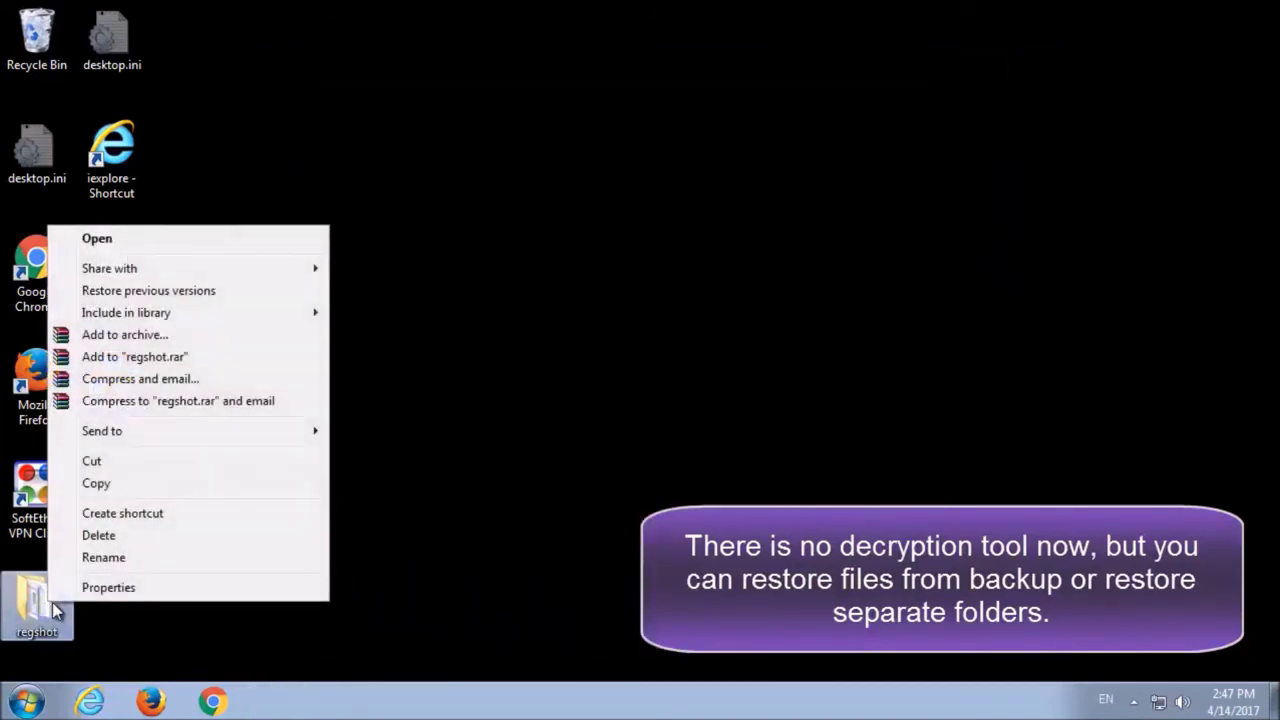
left_click(285, 295)
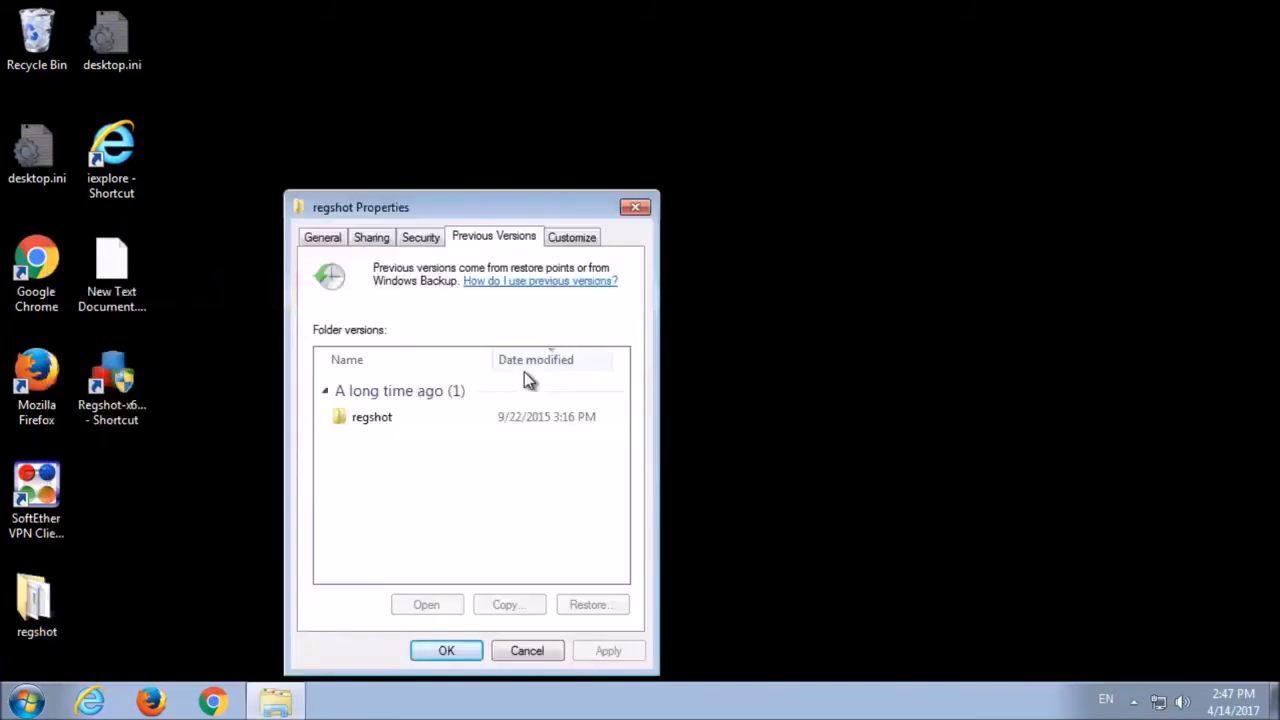
left_click(431, 424)
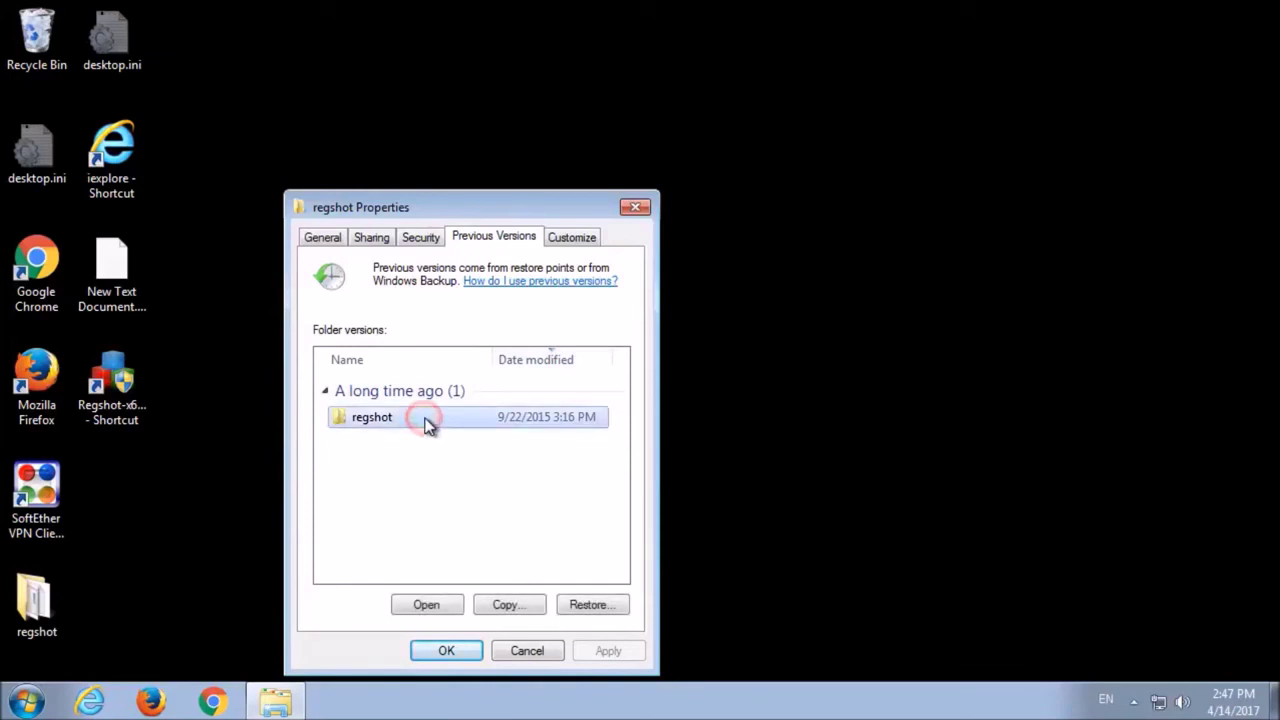
left_click(592, 606)
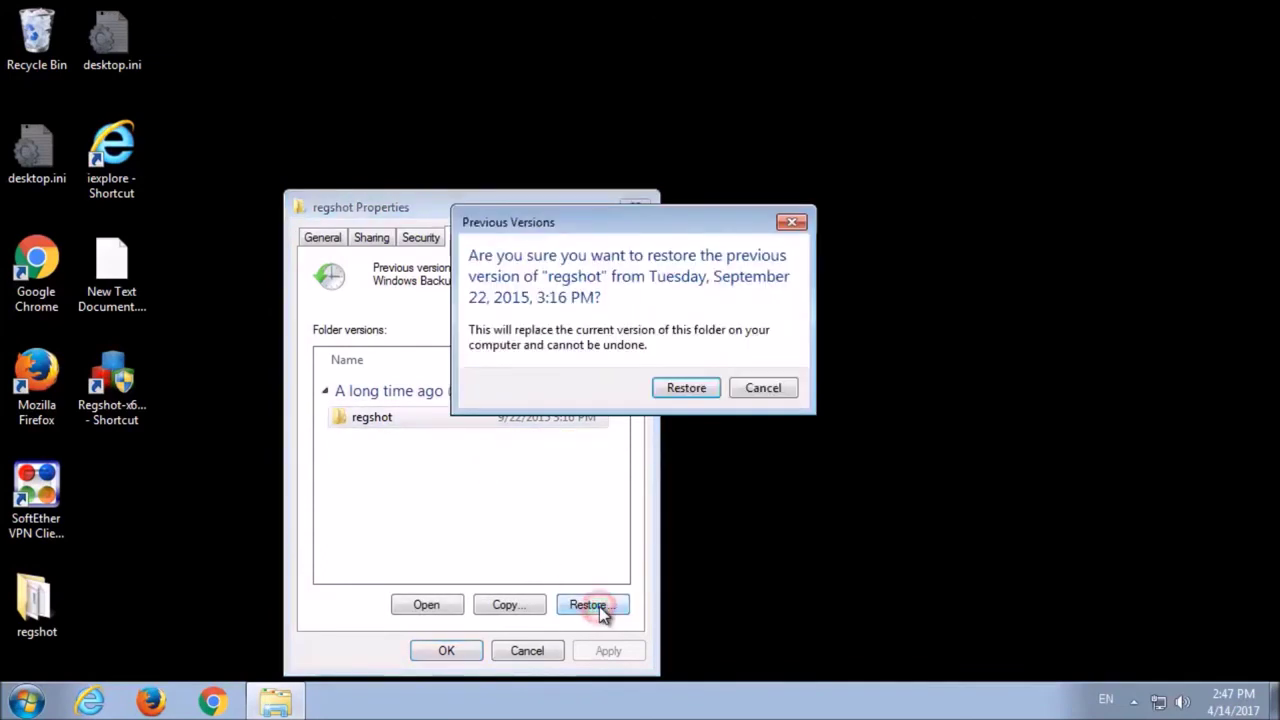
left_click(686, 388)
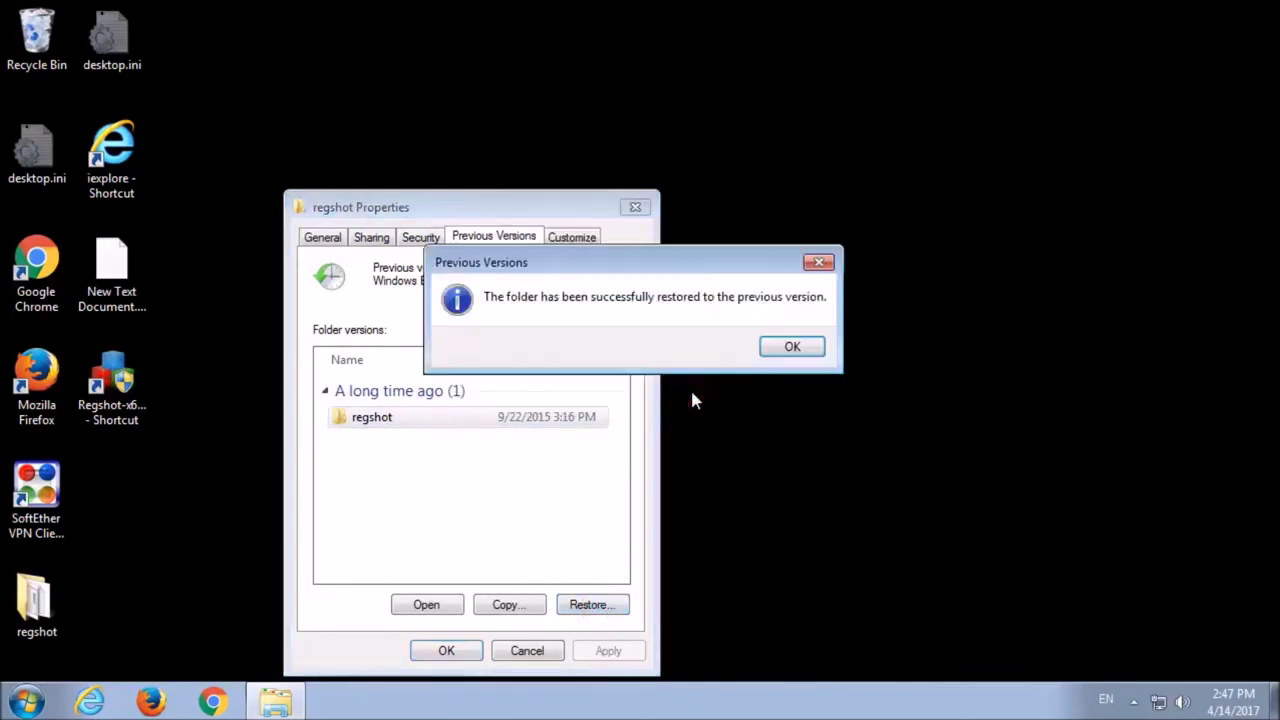
left_click(791, 346)
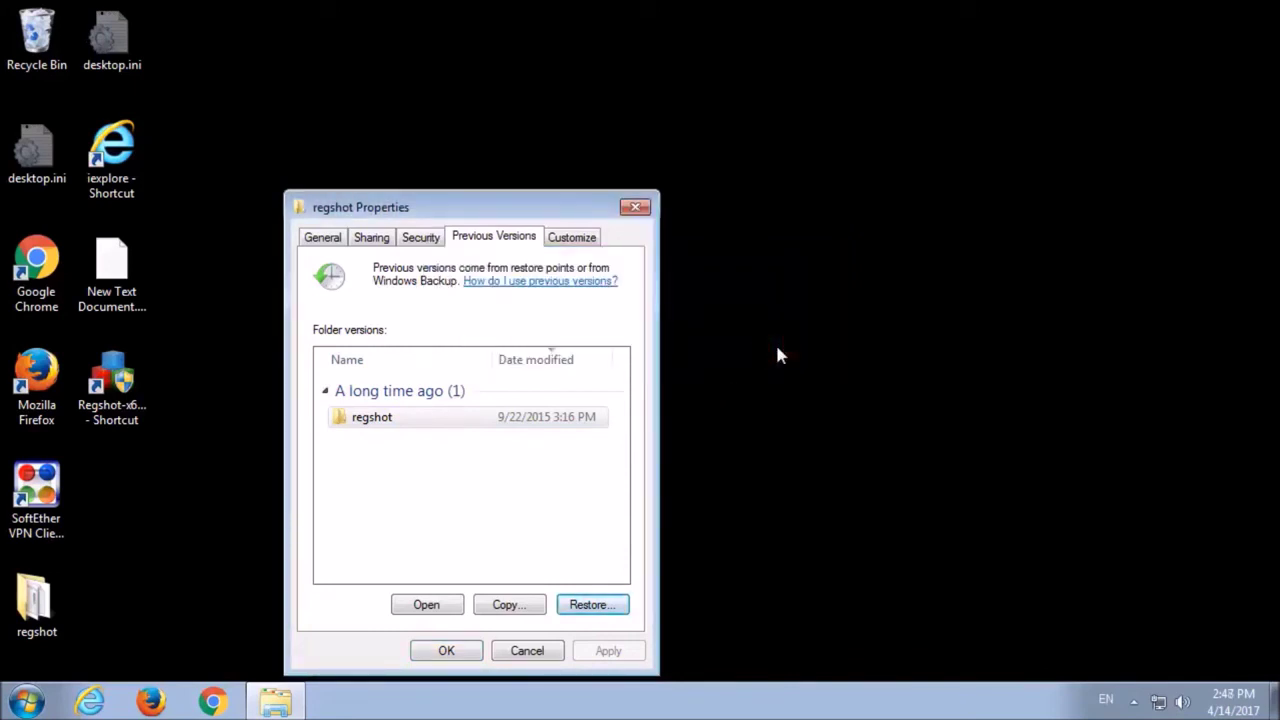
left_click(443, 652)
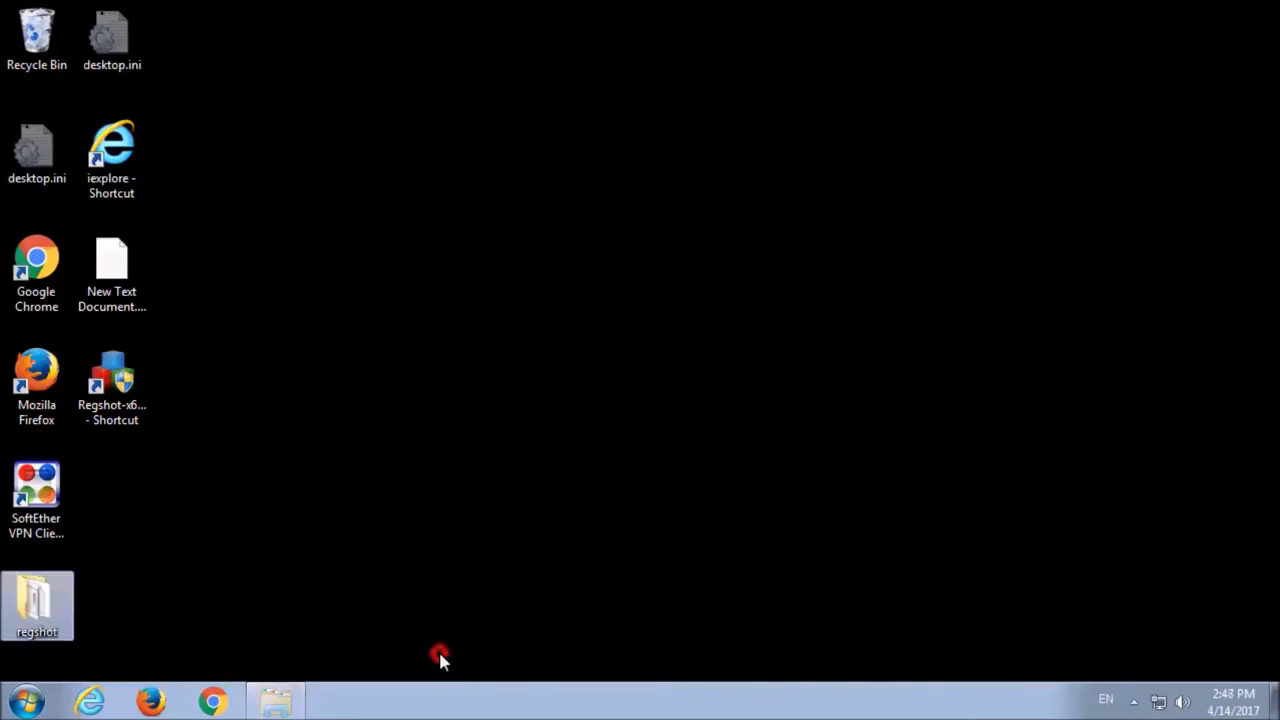
Step: Open the restored regshot folder and check that ReadMe.txt is readable, closing the text file after viewing
double_click(55, 595)
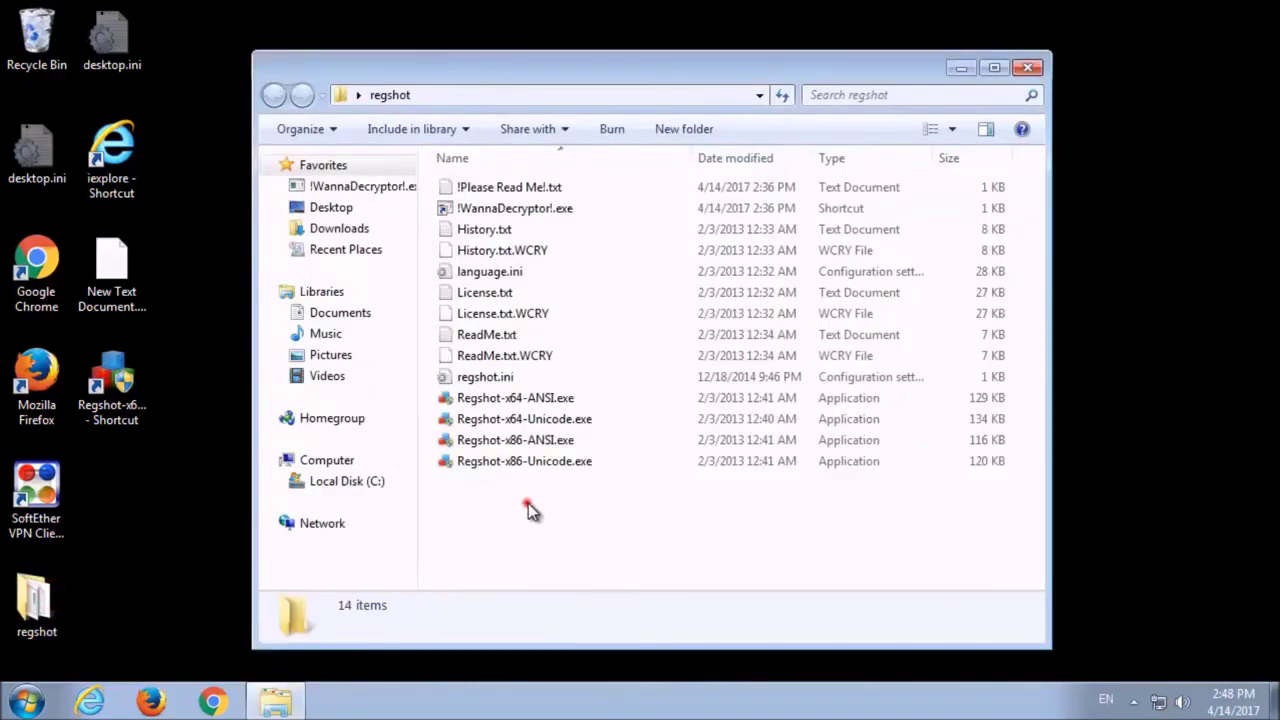
double_click(495, 335)
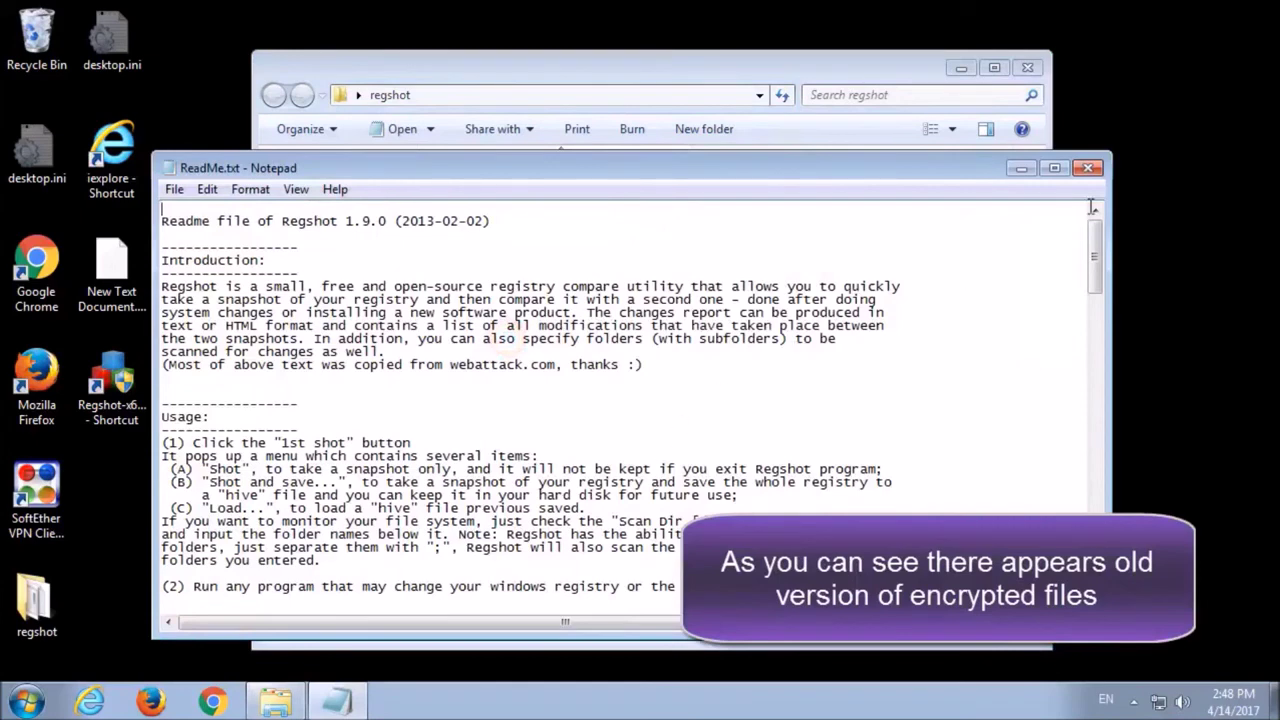
left_click(1090, 170)
Step: Permanently delete the encrypted files ReadMe.txt.WCRY, License.txt.WCRY and History.txt.WCRY from the regshot folder
left_click(583, 360)
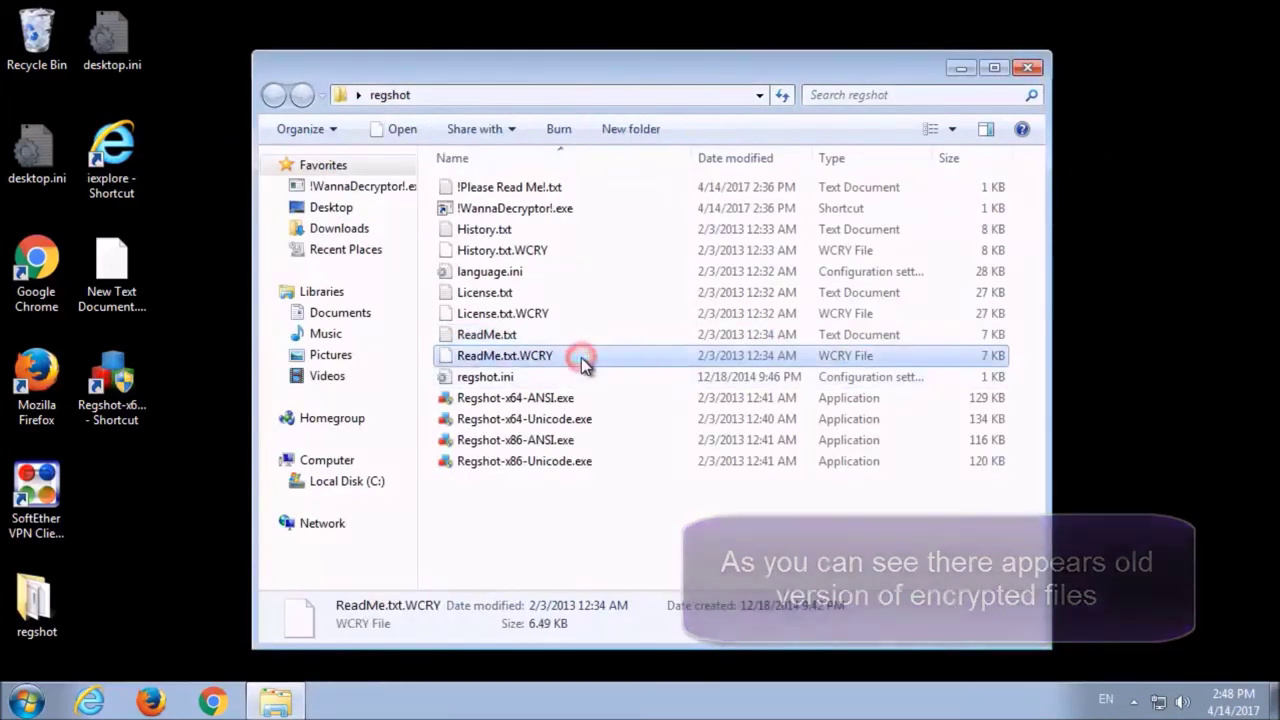
key("shift+Delete")
left_click(722, 429)
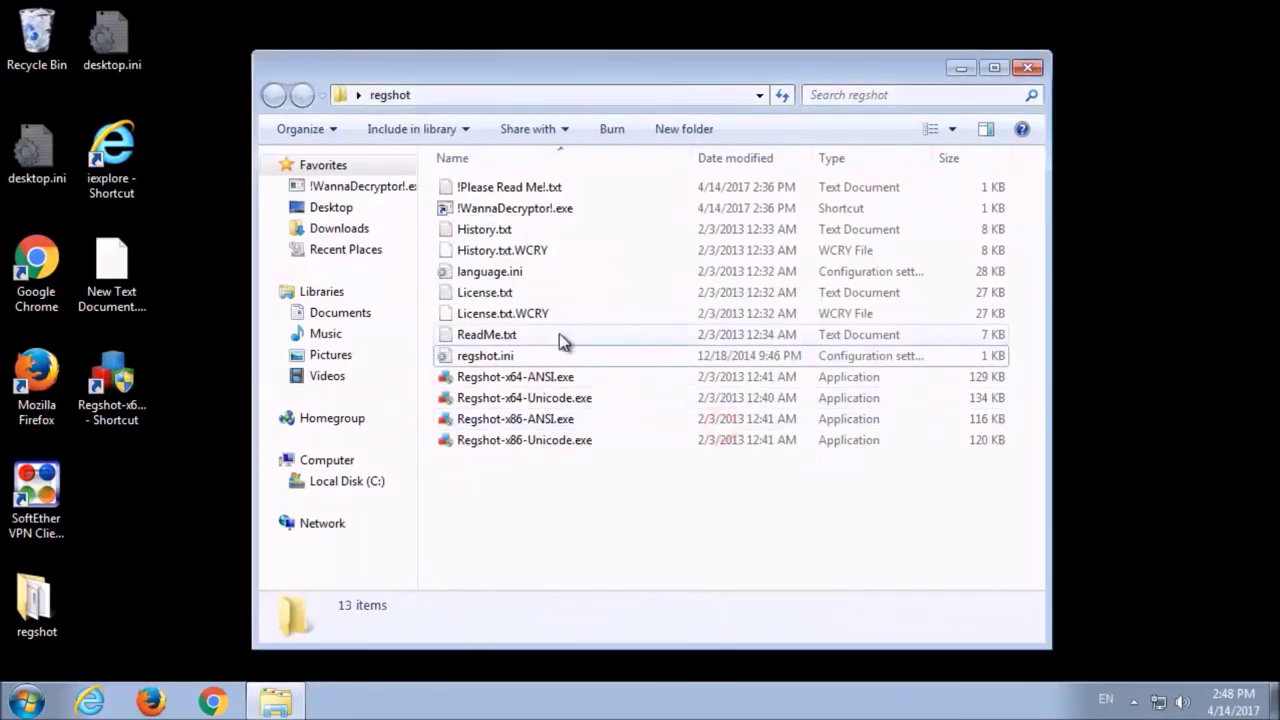
left_click(536, 317)
key("shift+Delete")
left_click(718, 431)
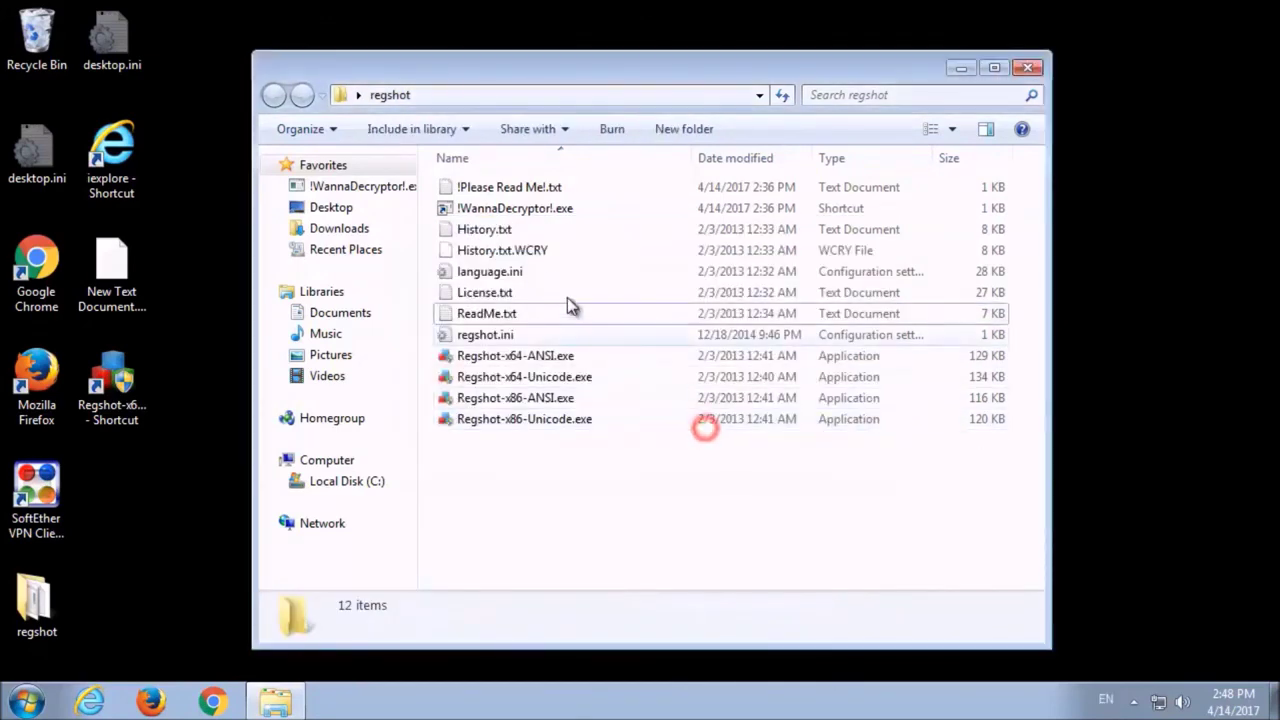
left_click(531, 251)
key("shift+Delete")
left_click(717, 431)
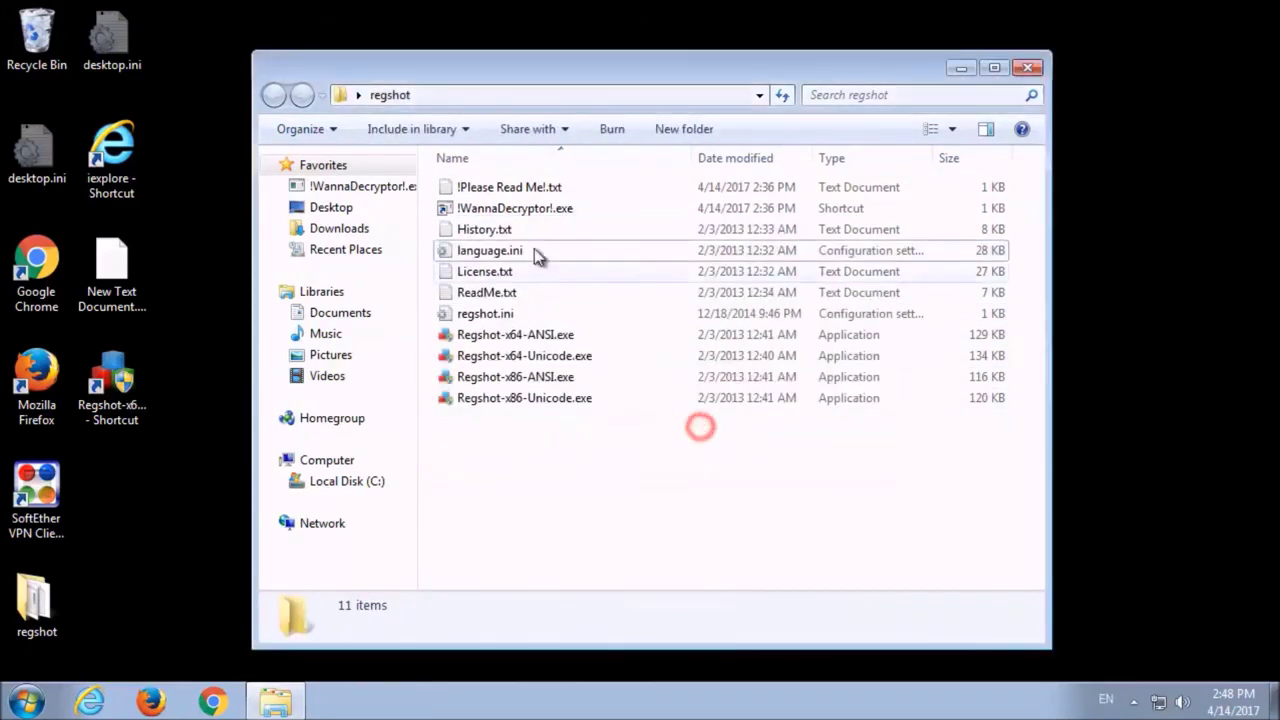
Step: Permanently delete !Please Read Me!.txt and the !WannaDecryptor!.exe shortcut from the regshot folder
left_click(530, 186)
key("shift+Delete")
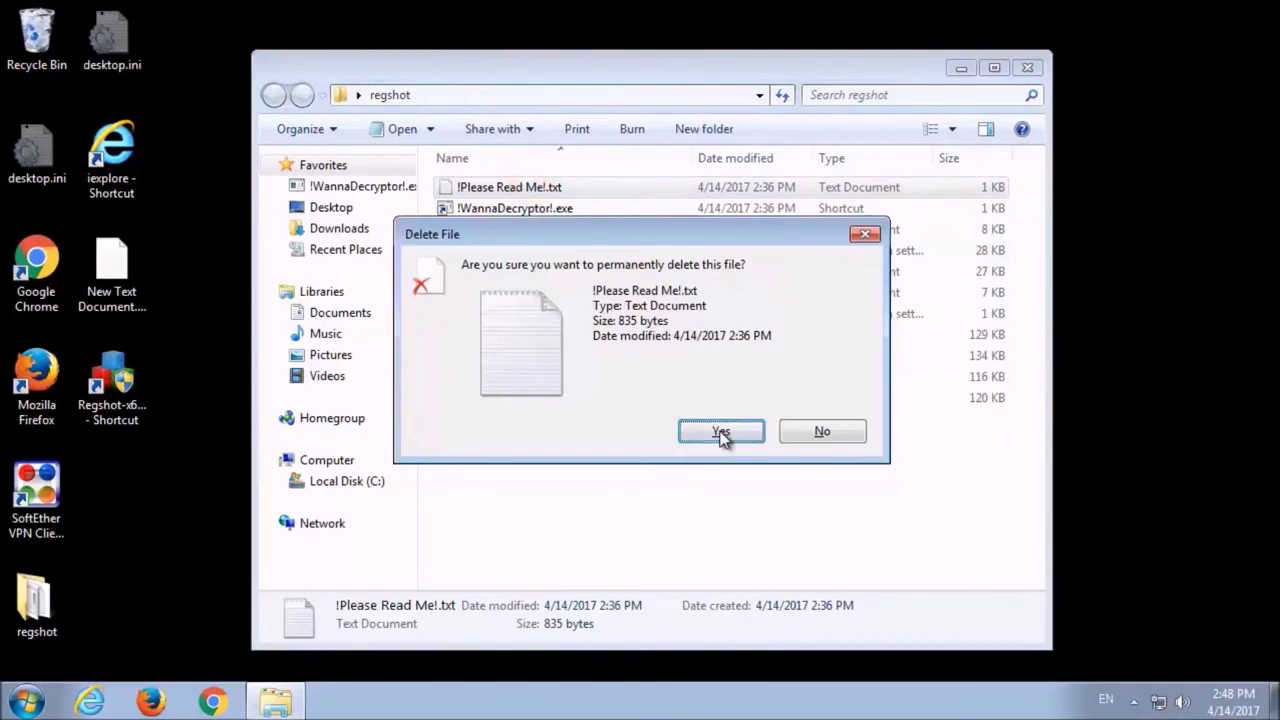
left_click(720, 432)
left_click(503, 186)
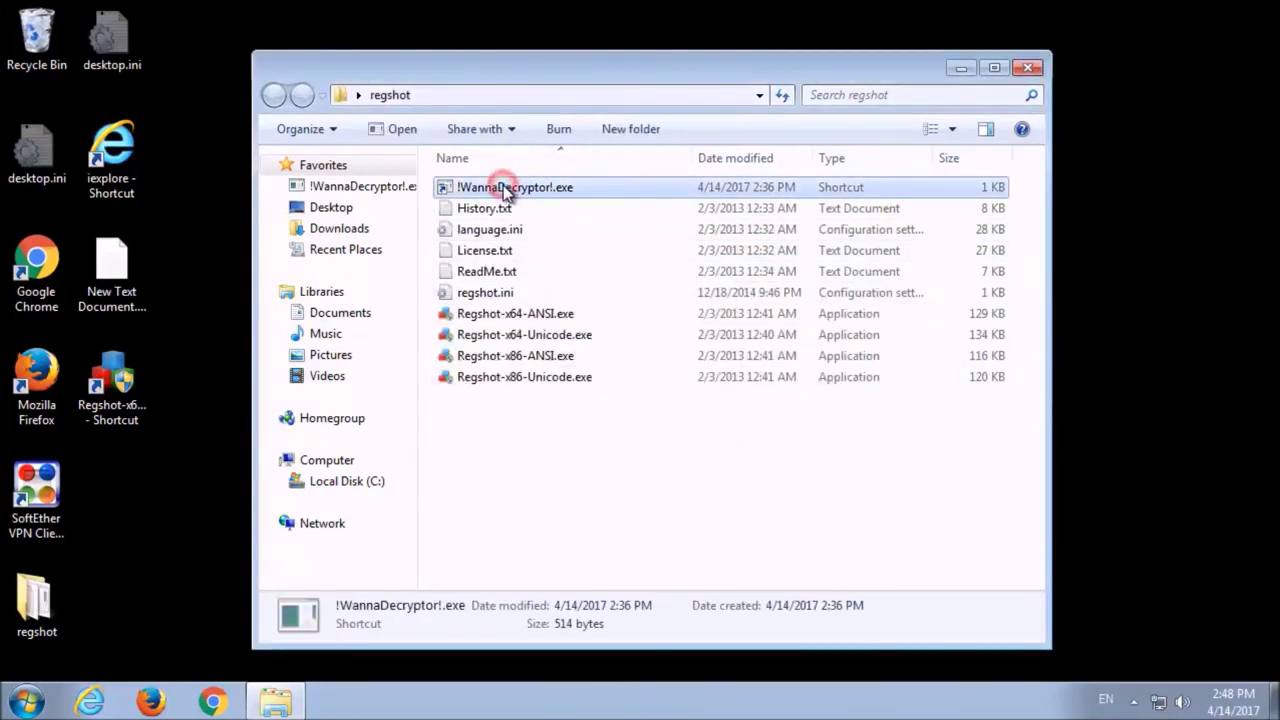
key("shift+Delete")
left_click(720, 430)
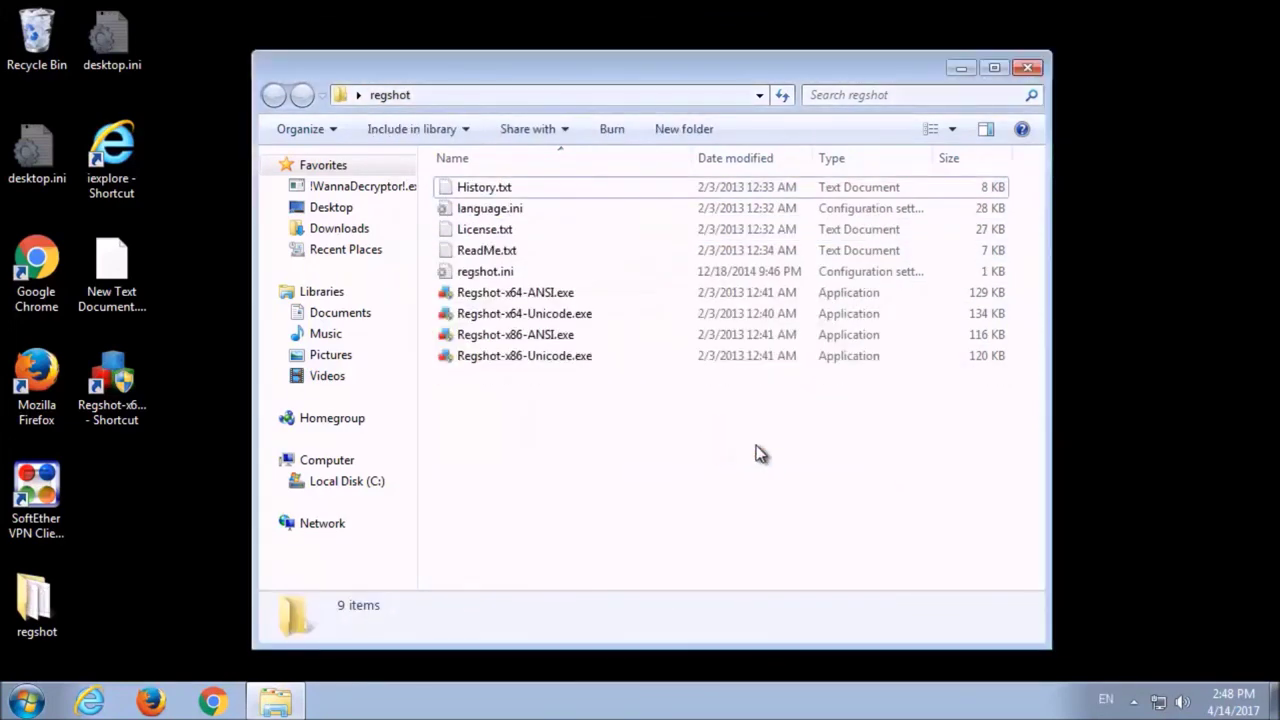